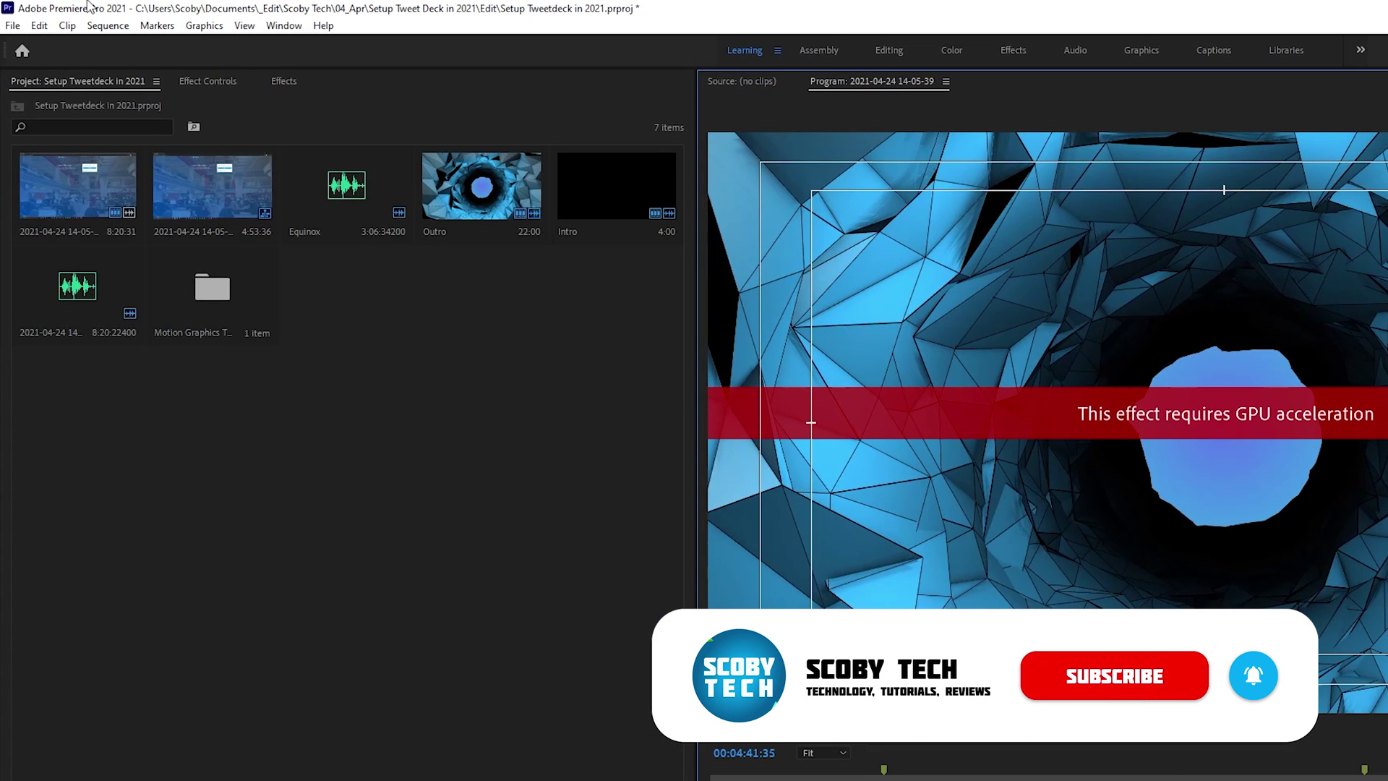
In Project Settings > General, change the renderer from Software Only to Mercury Playback Engine GPU Acceleration (OpenCL)
{"action": "left_click", "coordinate": [12, 26]}
{"action": "mouse_move", "coordinate": [171, 579]}
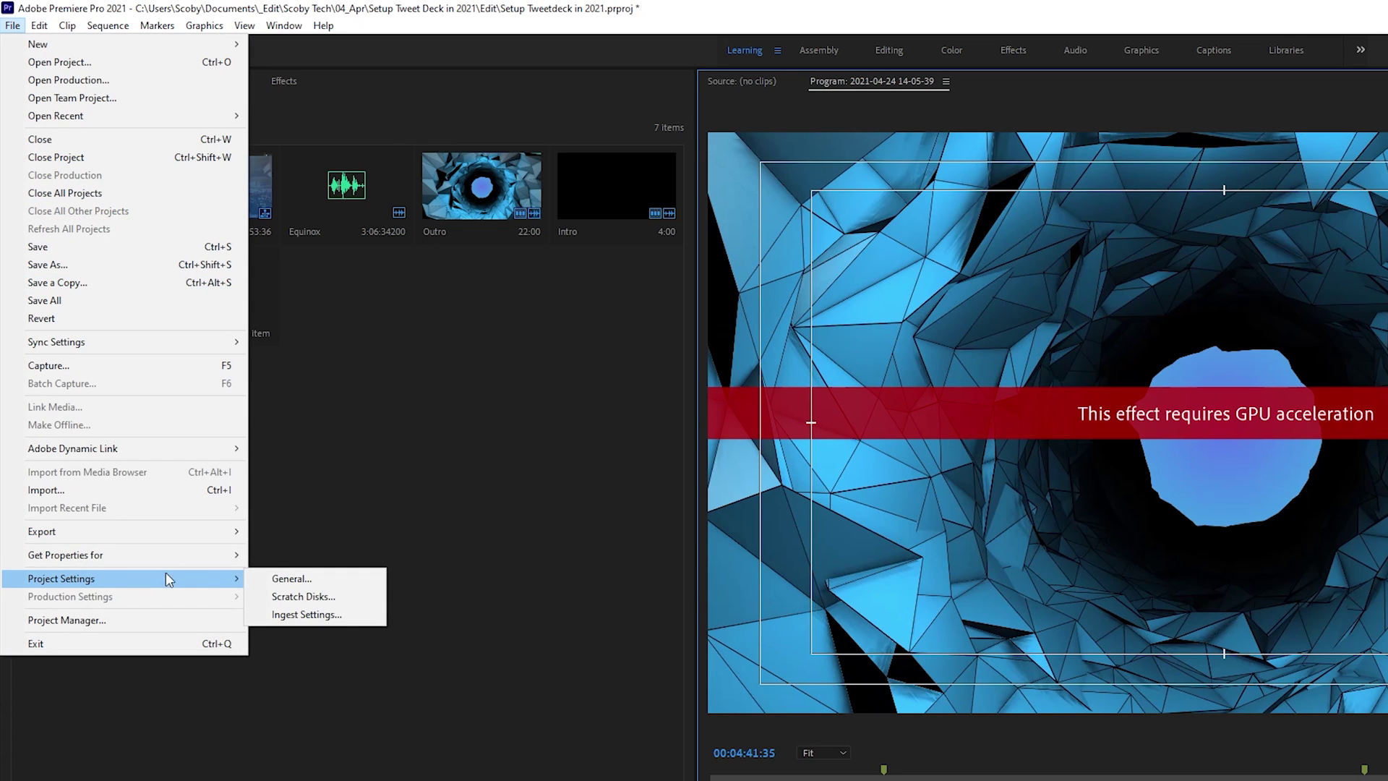
{"action": "left_click", "coordinate": [356, 579]}
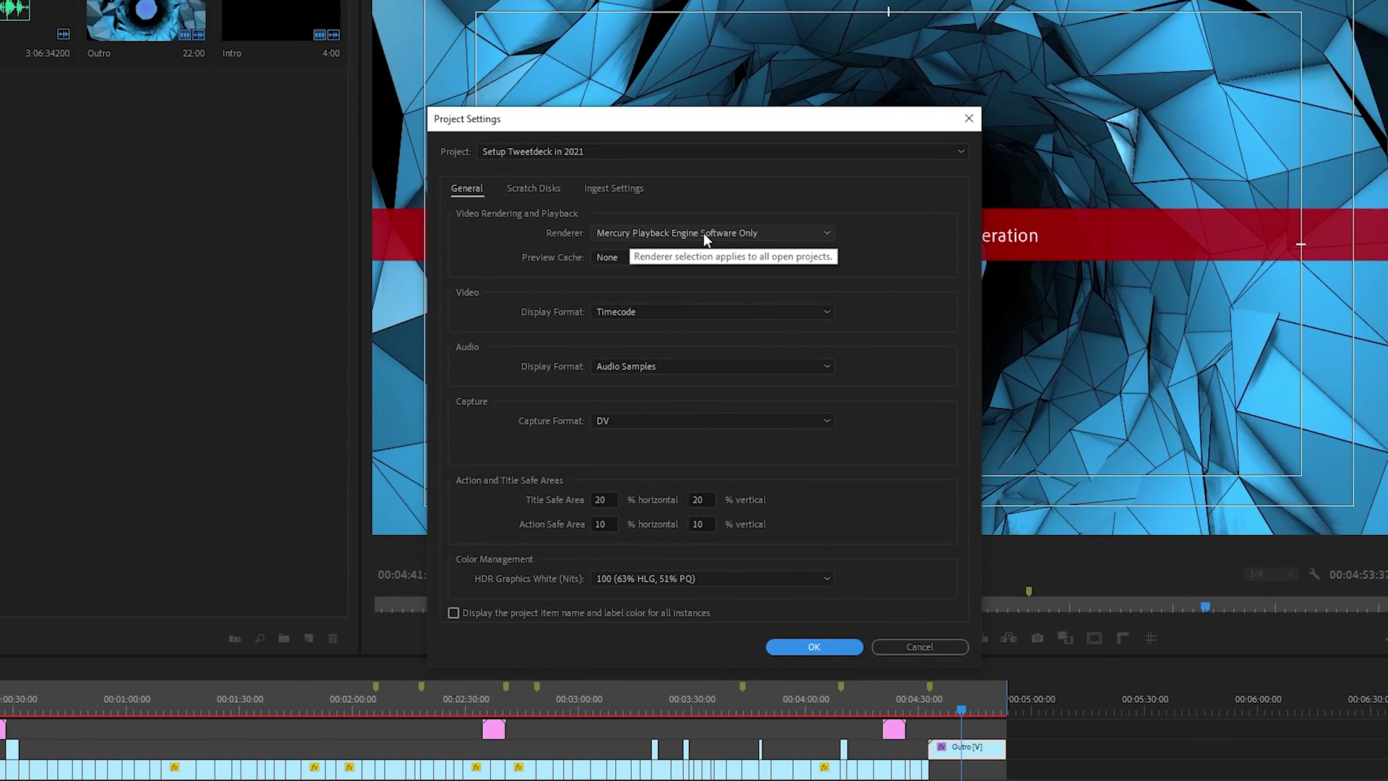
{"action": "left_click", "coordinate": [752, 233]}
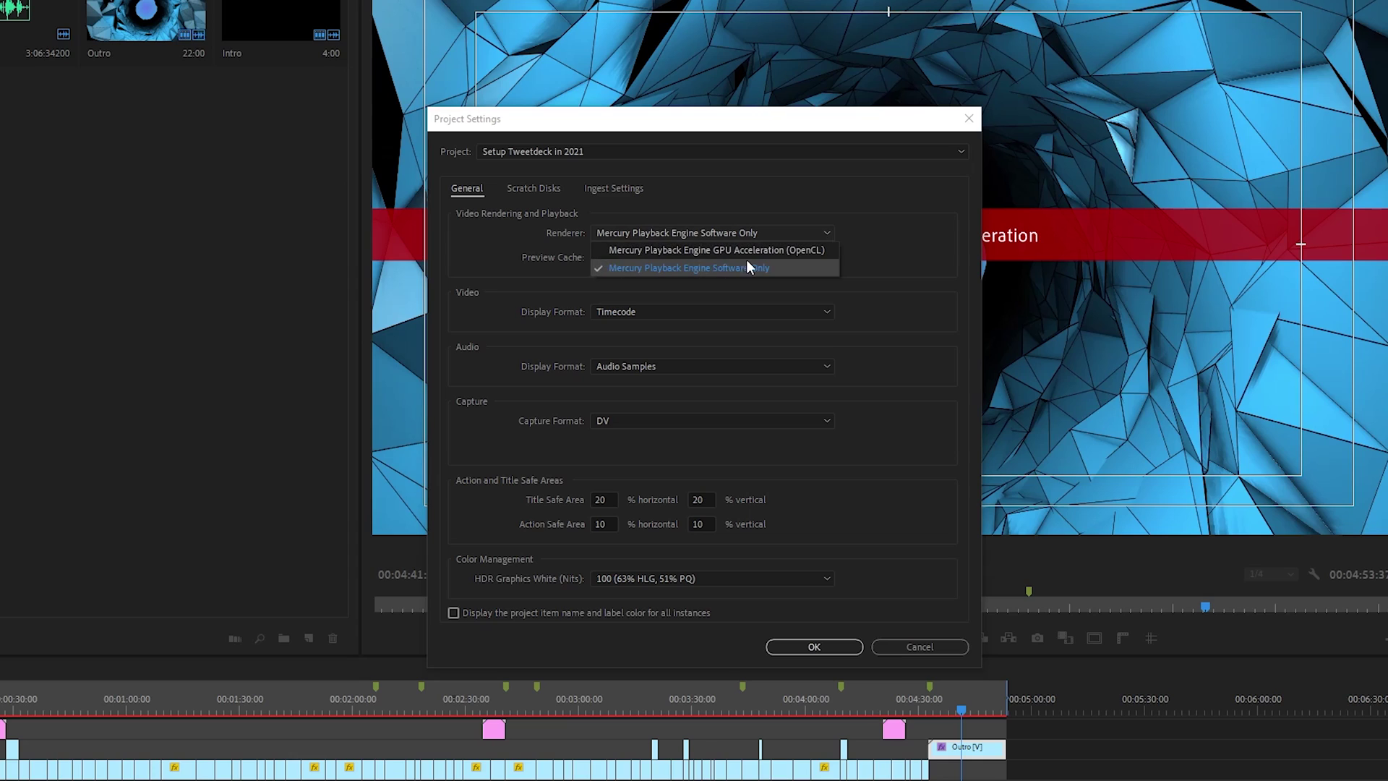
{"action": "left_click", "coordinate": [799, 250]}
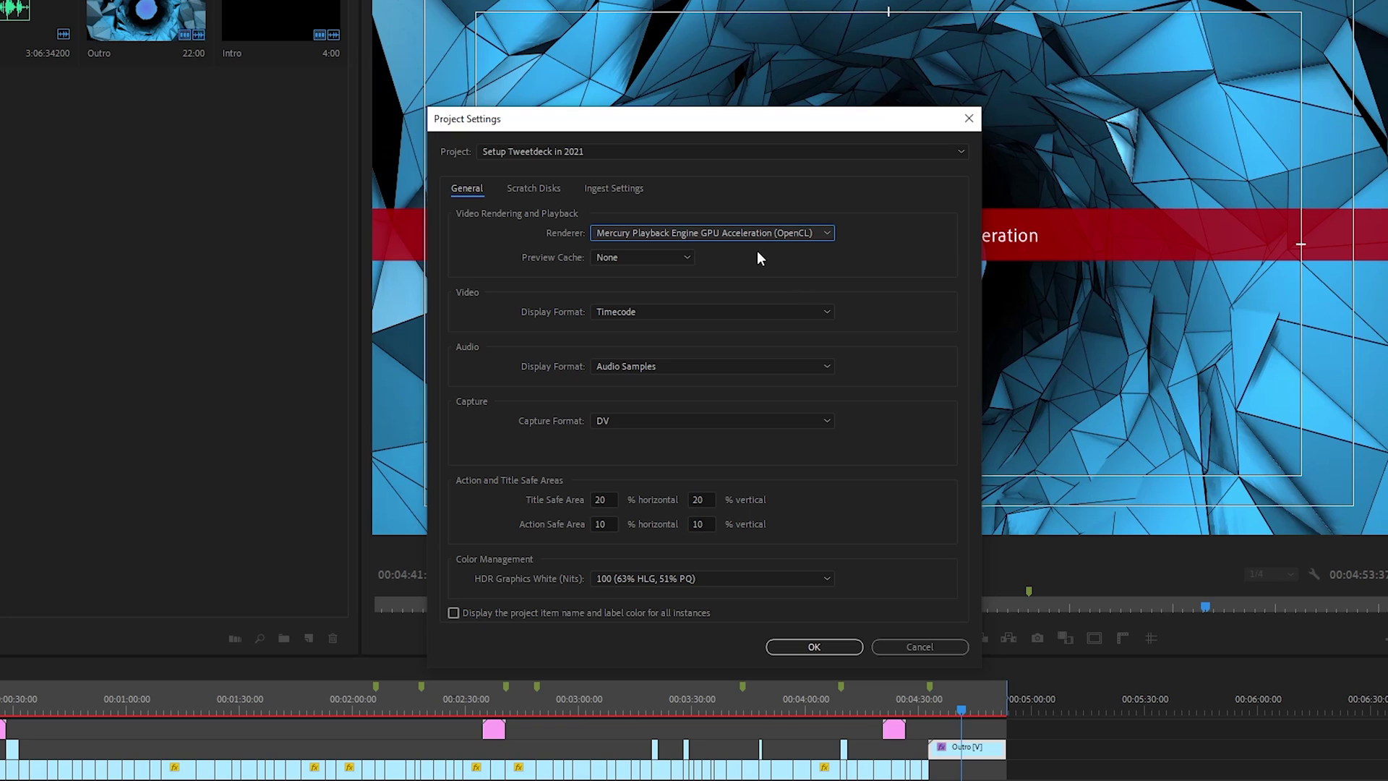
Confirm the GPU renderer and select the Outro clip so it previews without the acceleration error
{"action": "left_click", "coordinate": [828, 643]}
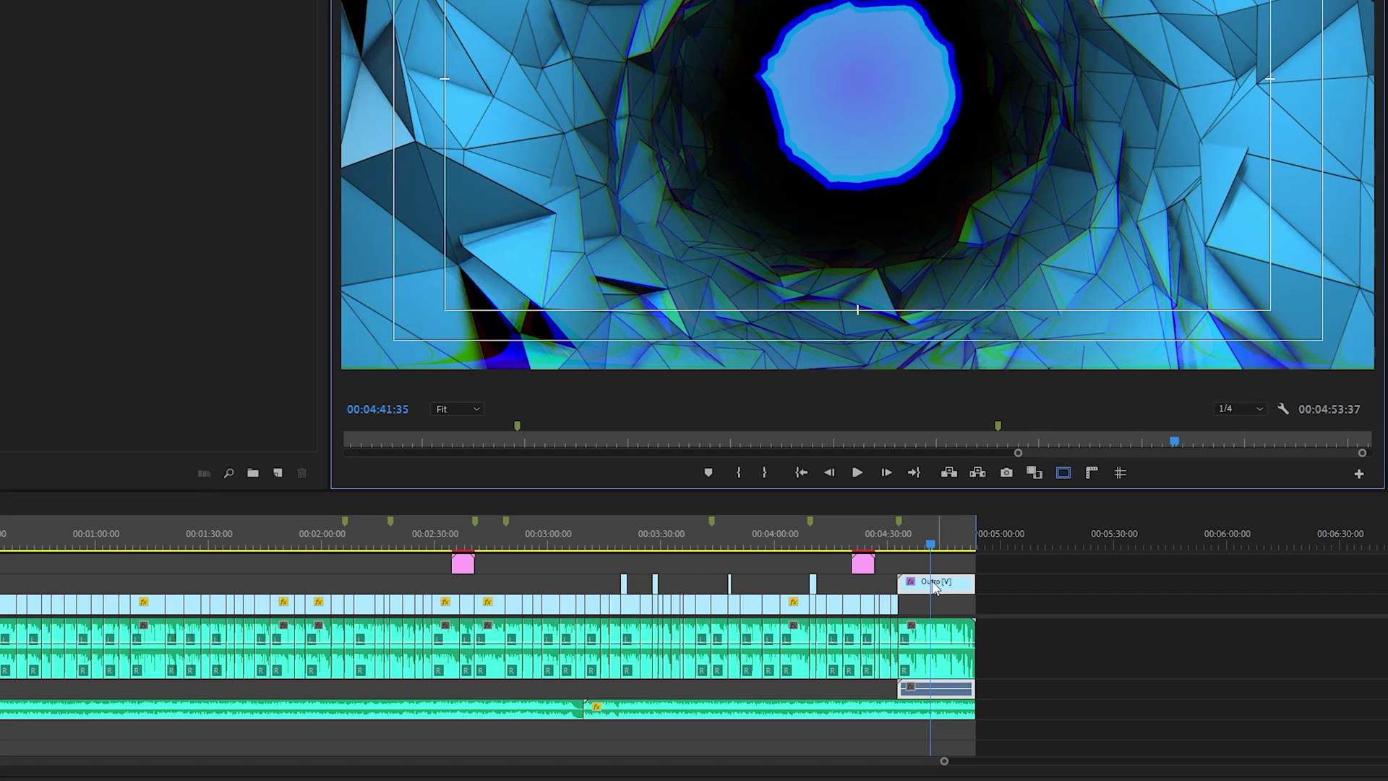
{"action": "left_click", "coordinate": [931, 583]}
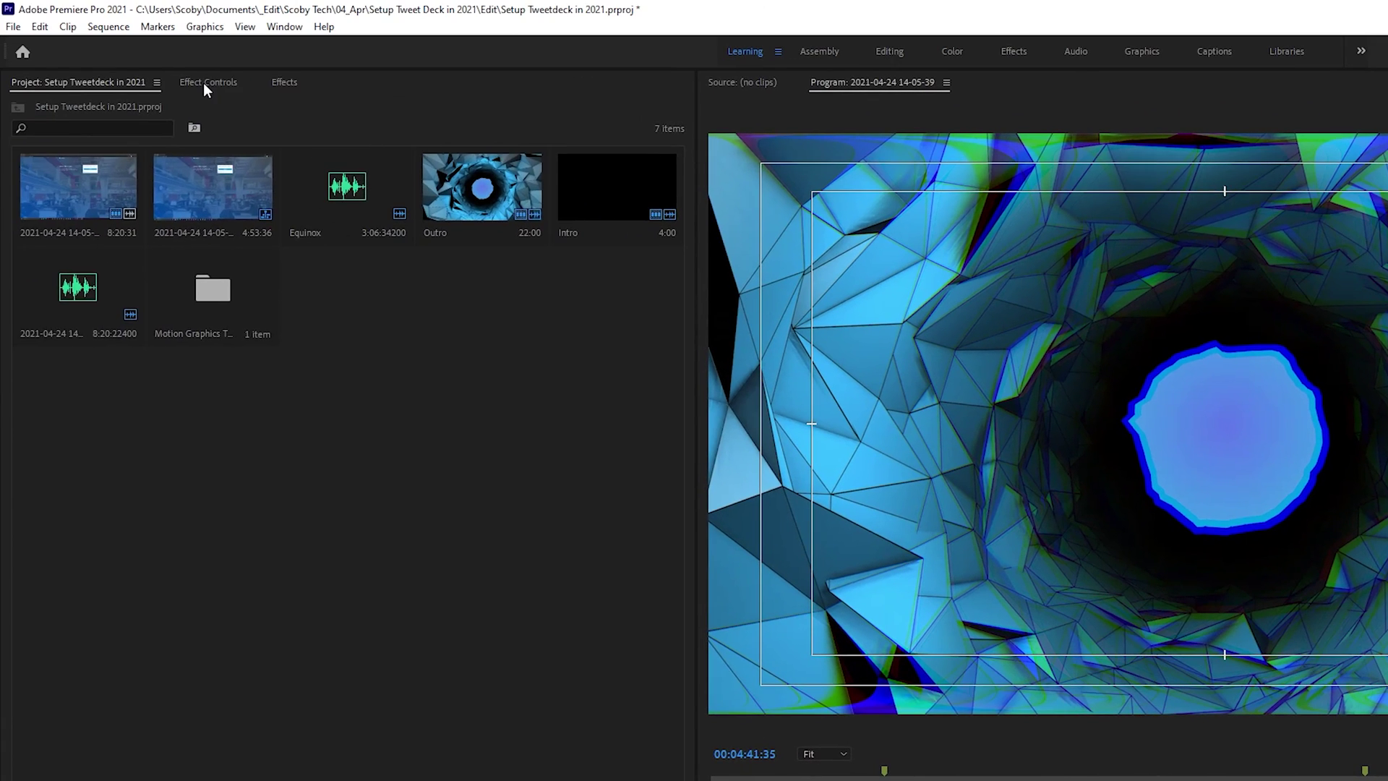
Show the Outro's Effect Controls and drag VR Chromatic Aberrations above Crop and Fast Color Corrector
{"action": "left_click", "coordinate": [204, 83]}
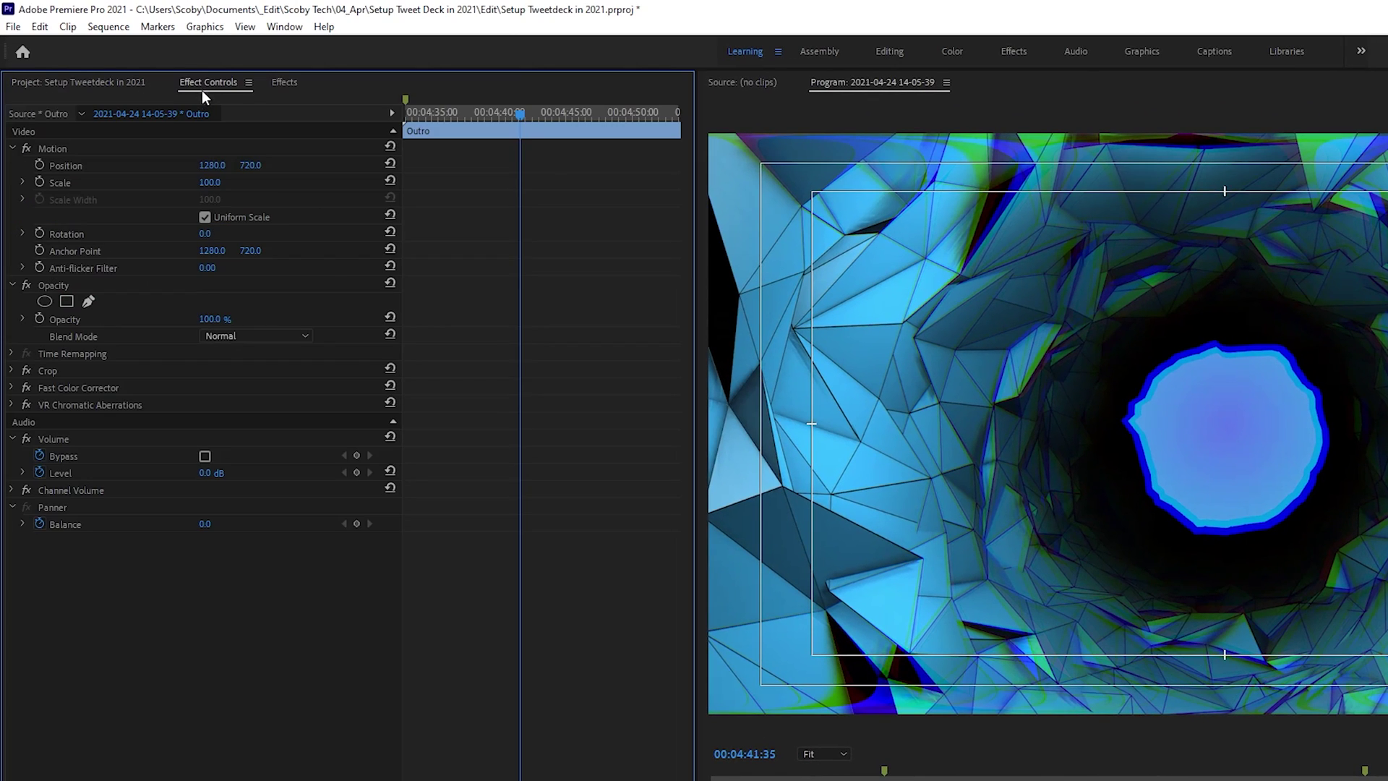
{"action": "left_click", "coordinate": [282, 29]}
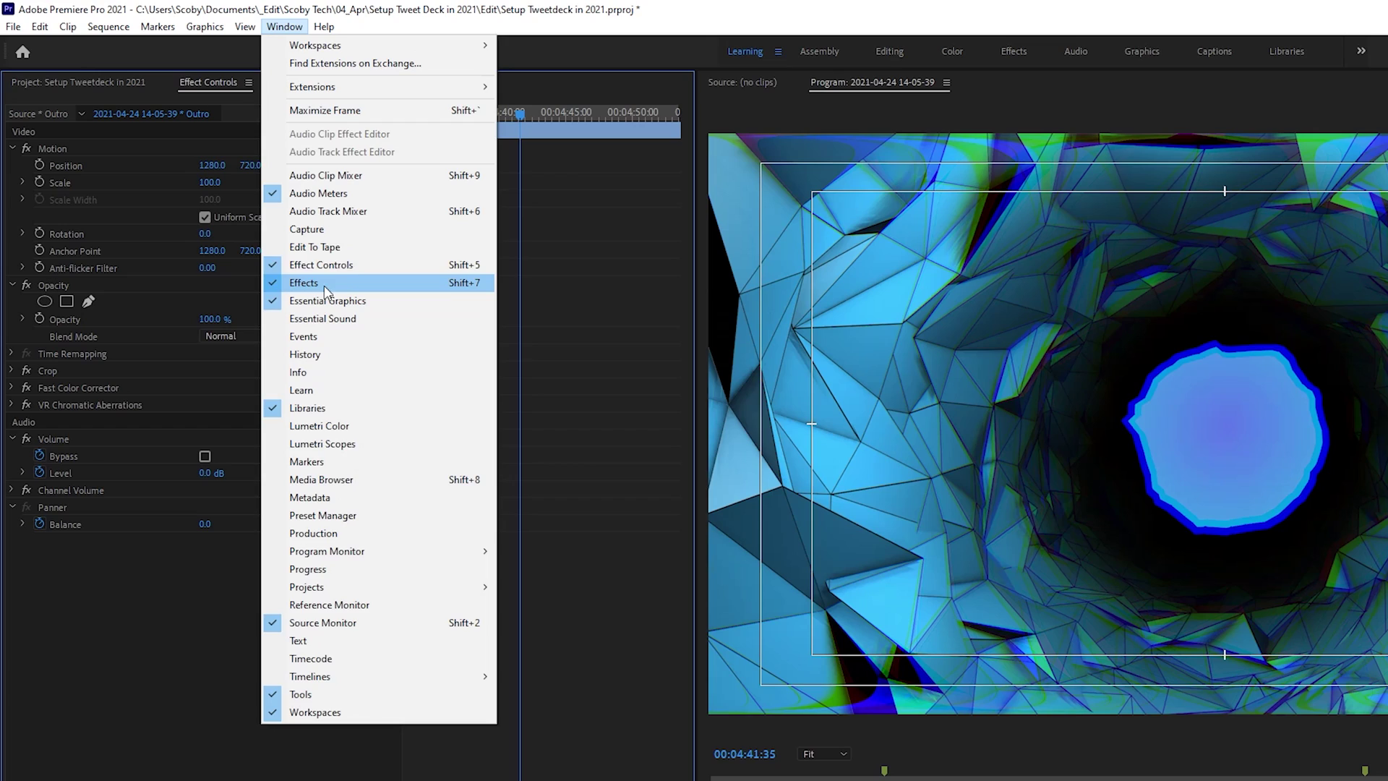
{"action": "left_click", "coordinate": [331, 266]}
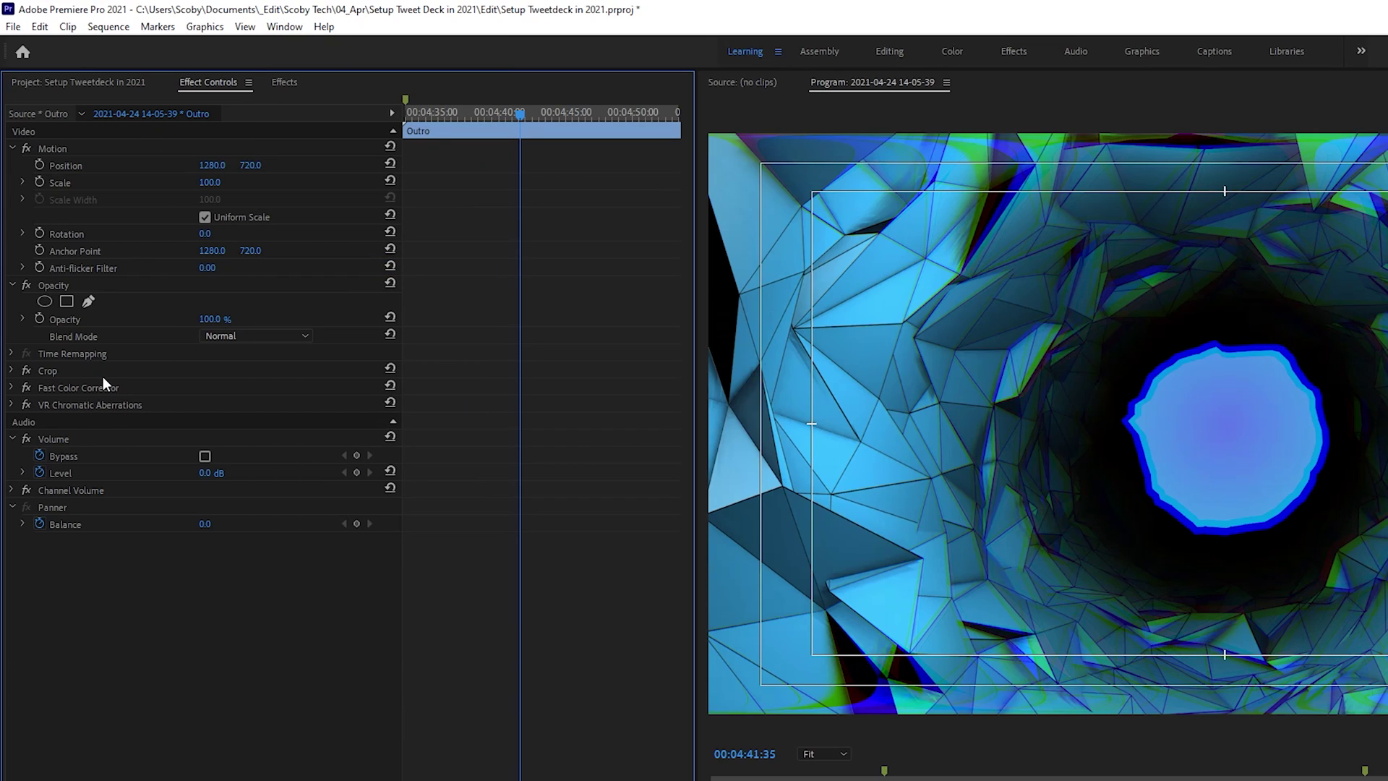
{"action": "left_click", "coordinate": [58, 367]}
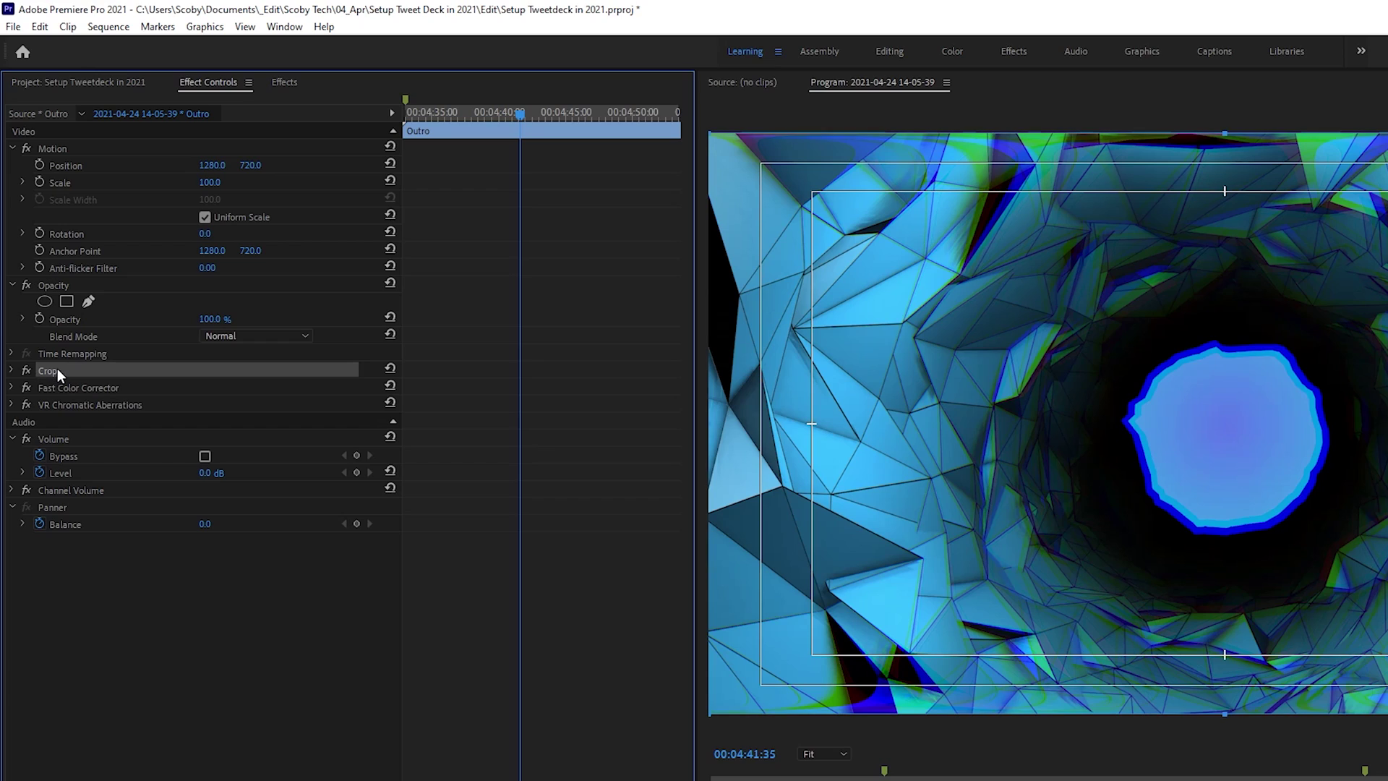
{"action": "left_click", "coordinate": [81, 388]}
{"action": "left_click", "coordinate": [119, 405]}
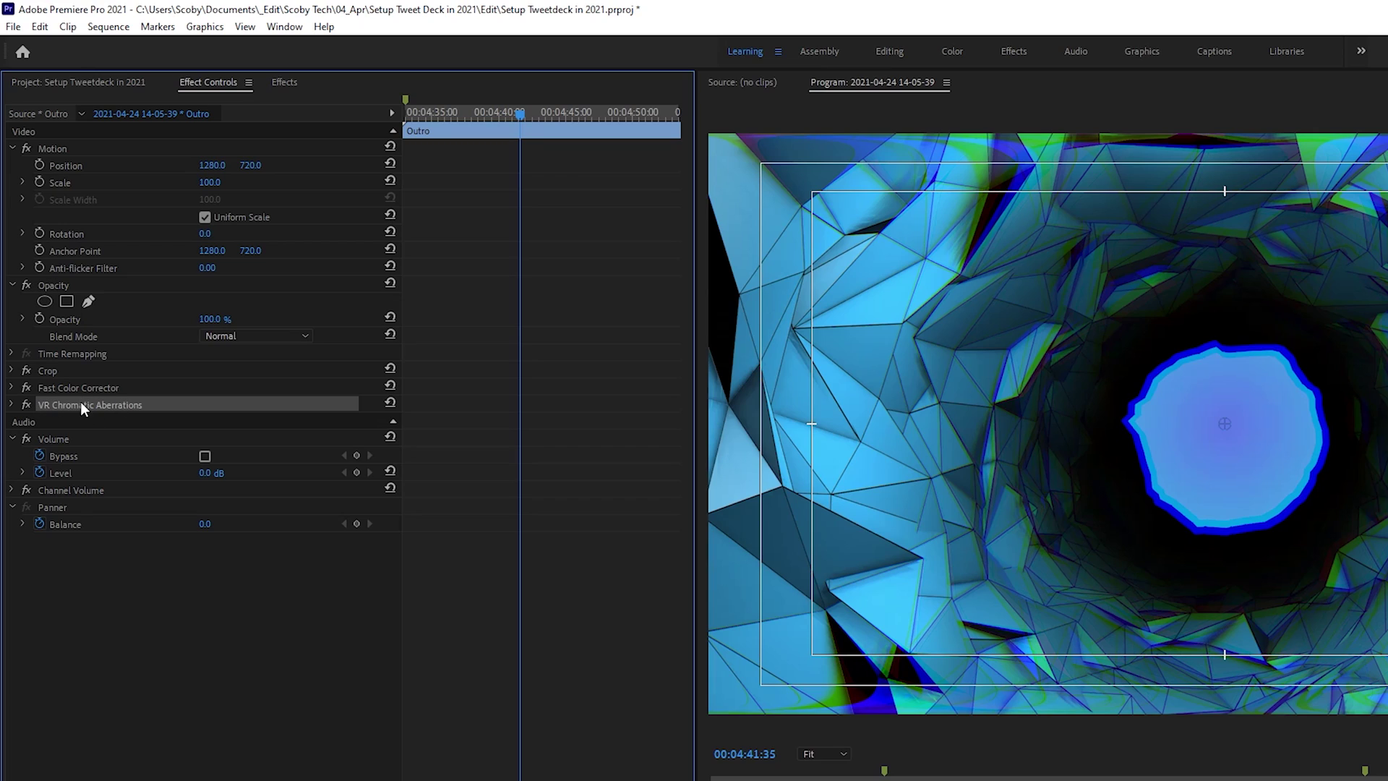
{"action": "left_click_drag", "start_coordinate": [67, 401], "coordinate": [65, 365]}
{"action": "left_click", "coordinate": [71, 370]}
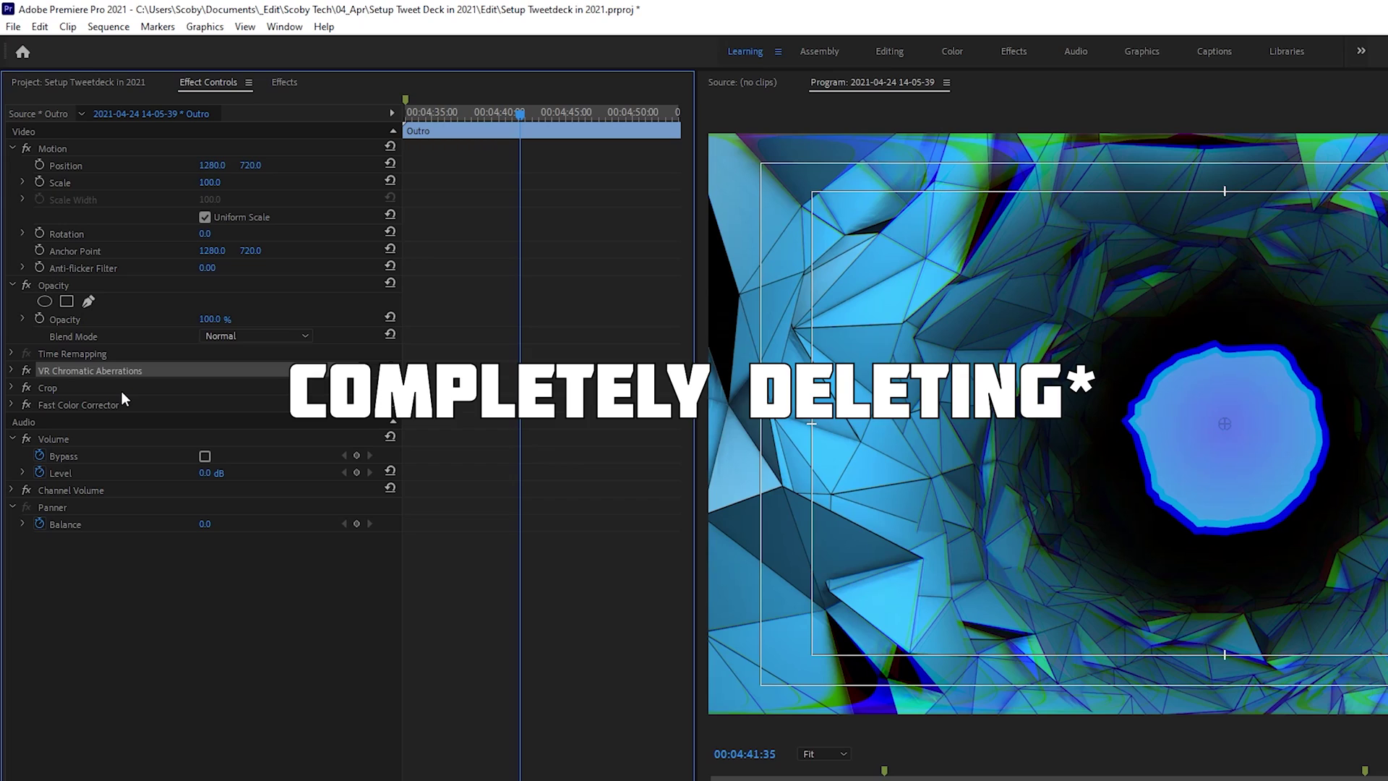
Delete VR Chromatic Aberrations from the Outro and search 'vr' in the Effects panel
{"action": "key", "text": "Delete"}
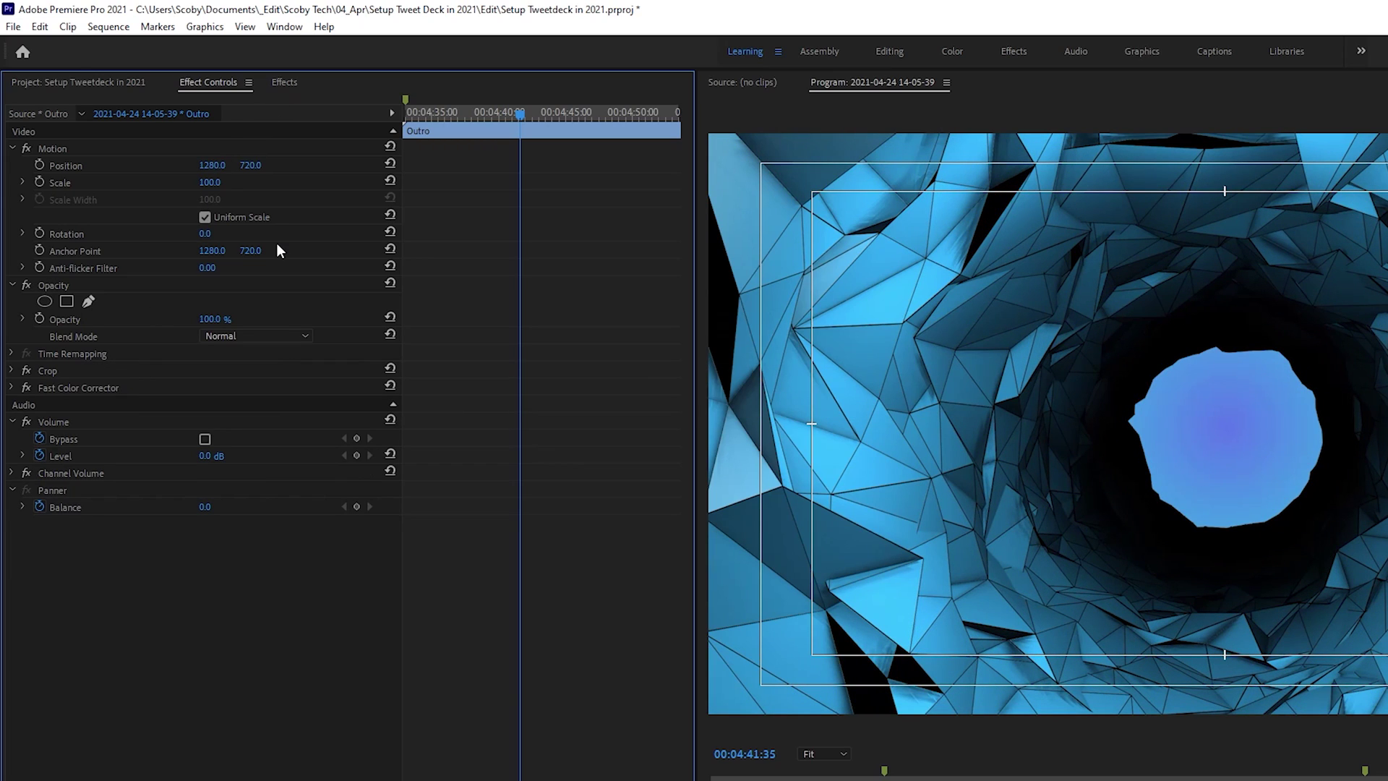
{"action": "left_click", "coordinate": [284, 83]}
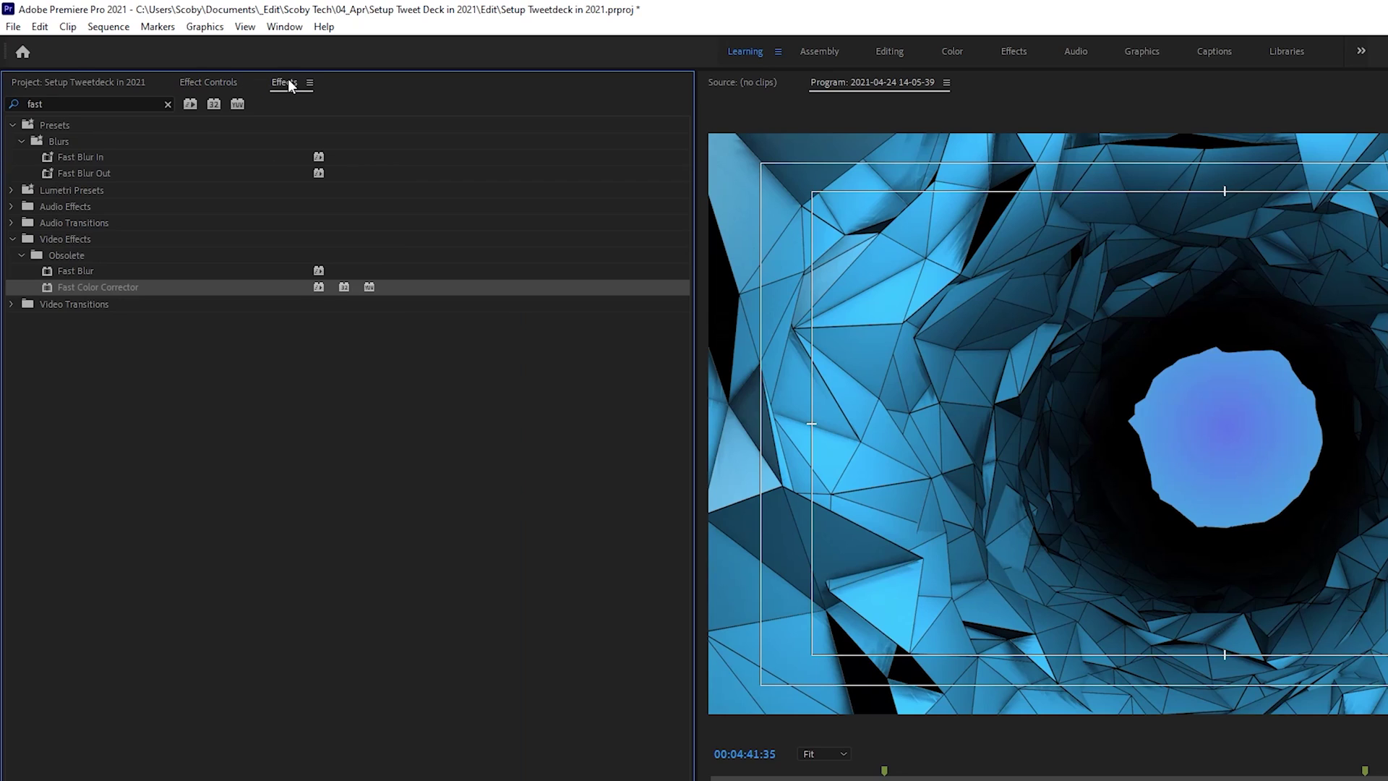
{"action": "left_click", "coordinate": [285, 27]}
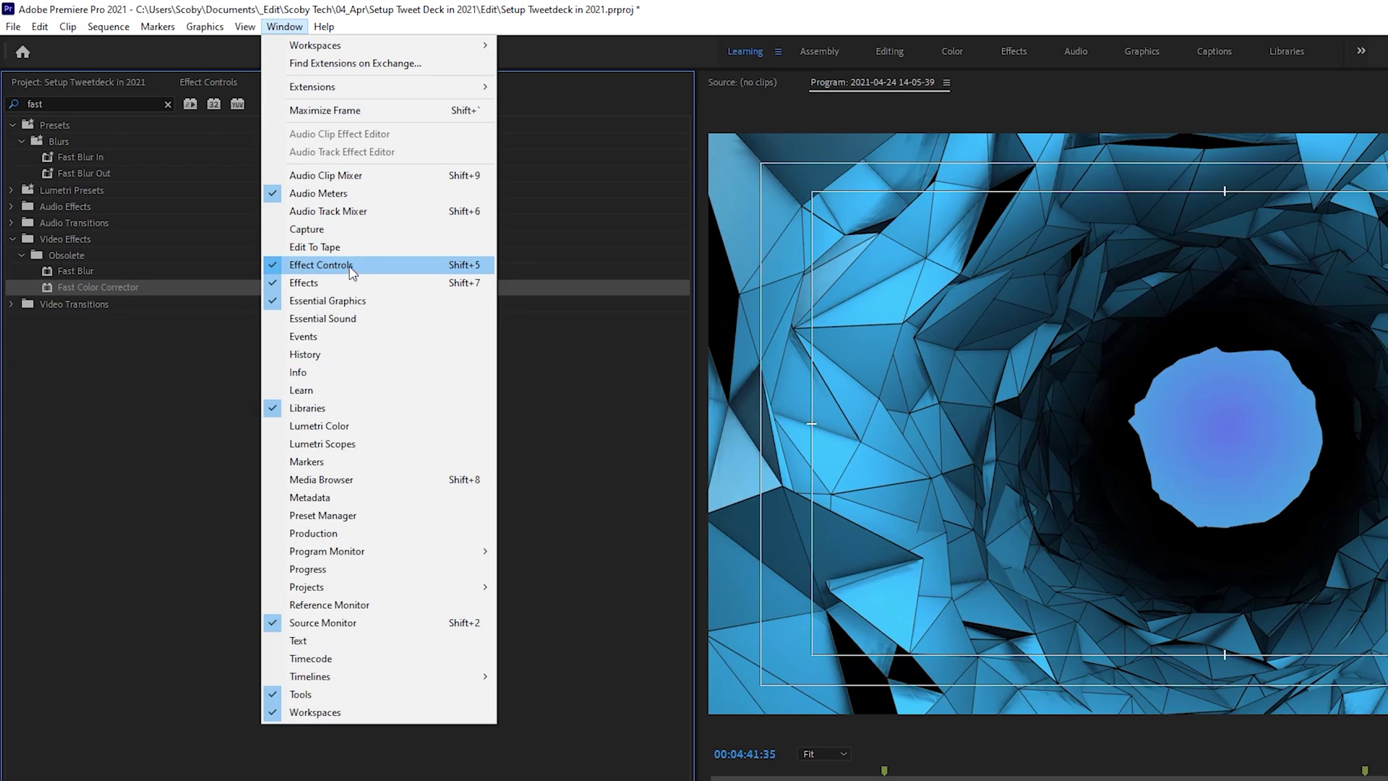
{"action": "left_click", "coordinate": [340, 283]}
{"action": "double_click", "coordinate": [87, 103]}
{"action": "type", "text": "vr"}
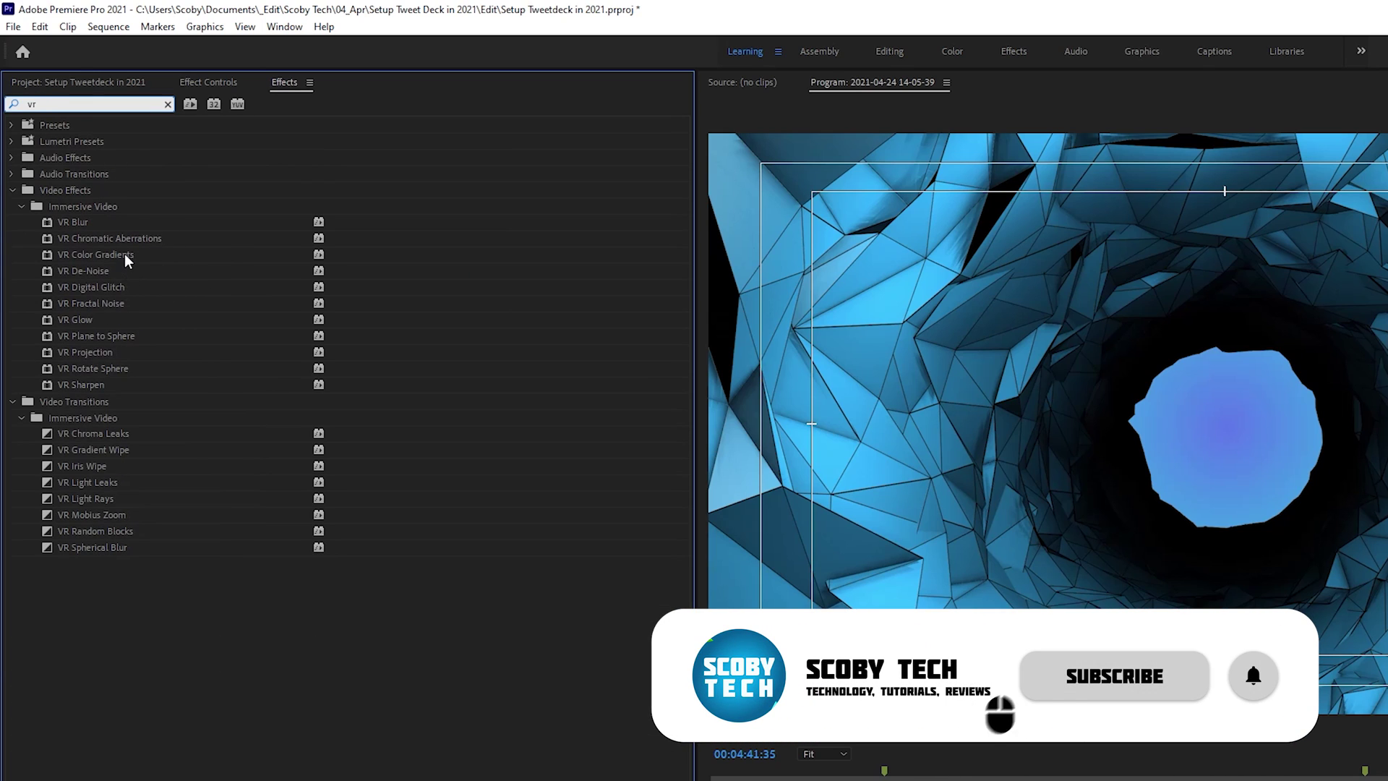
Drag VR Chromatic Aberrations back onto the Outro and move it above Crop
{"action": "left_click_drag", "start_coordinate": [126, 260], "coordinate": [1299, 571]}
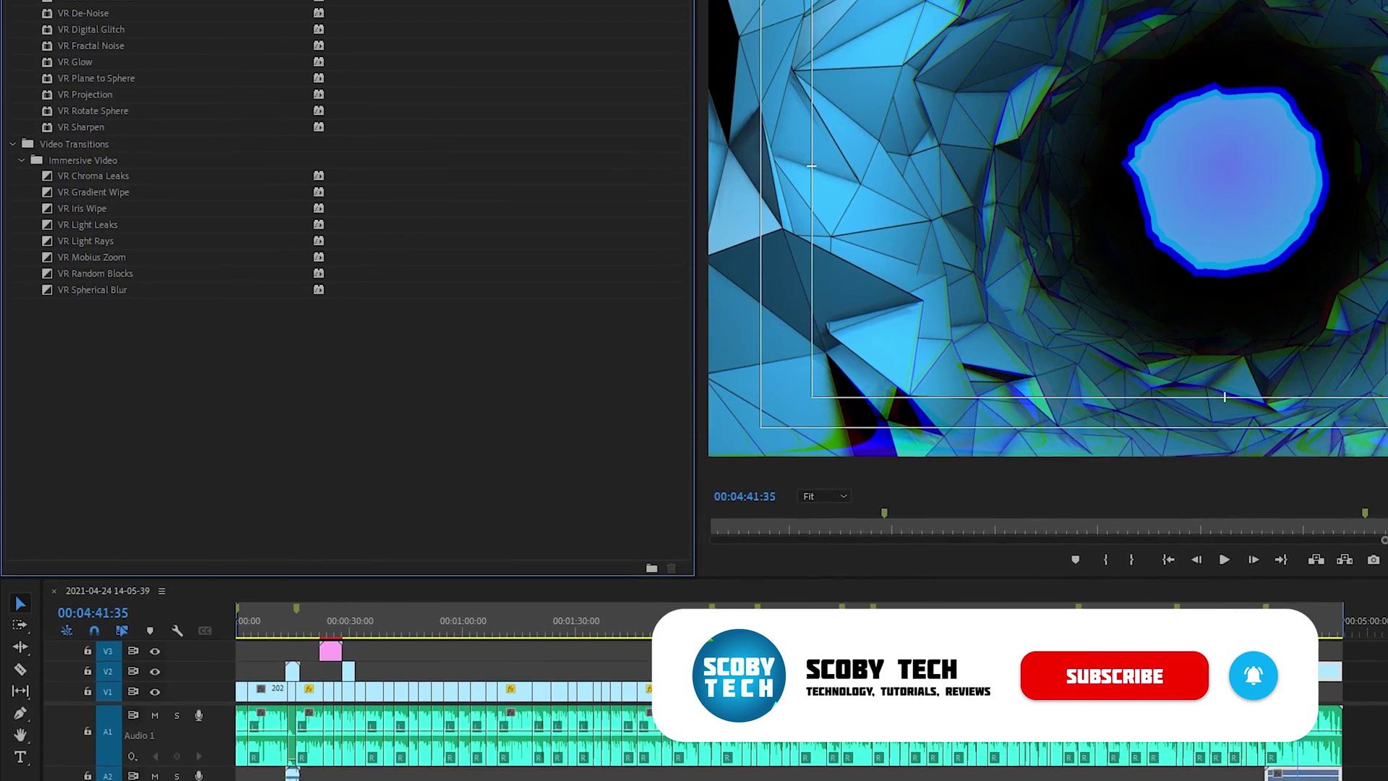
{"action": "left_click", "coordinate": [210, 79]}
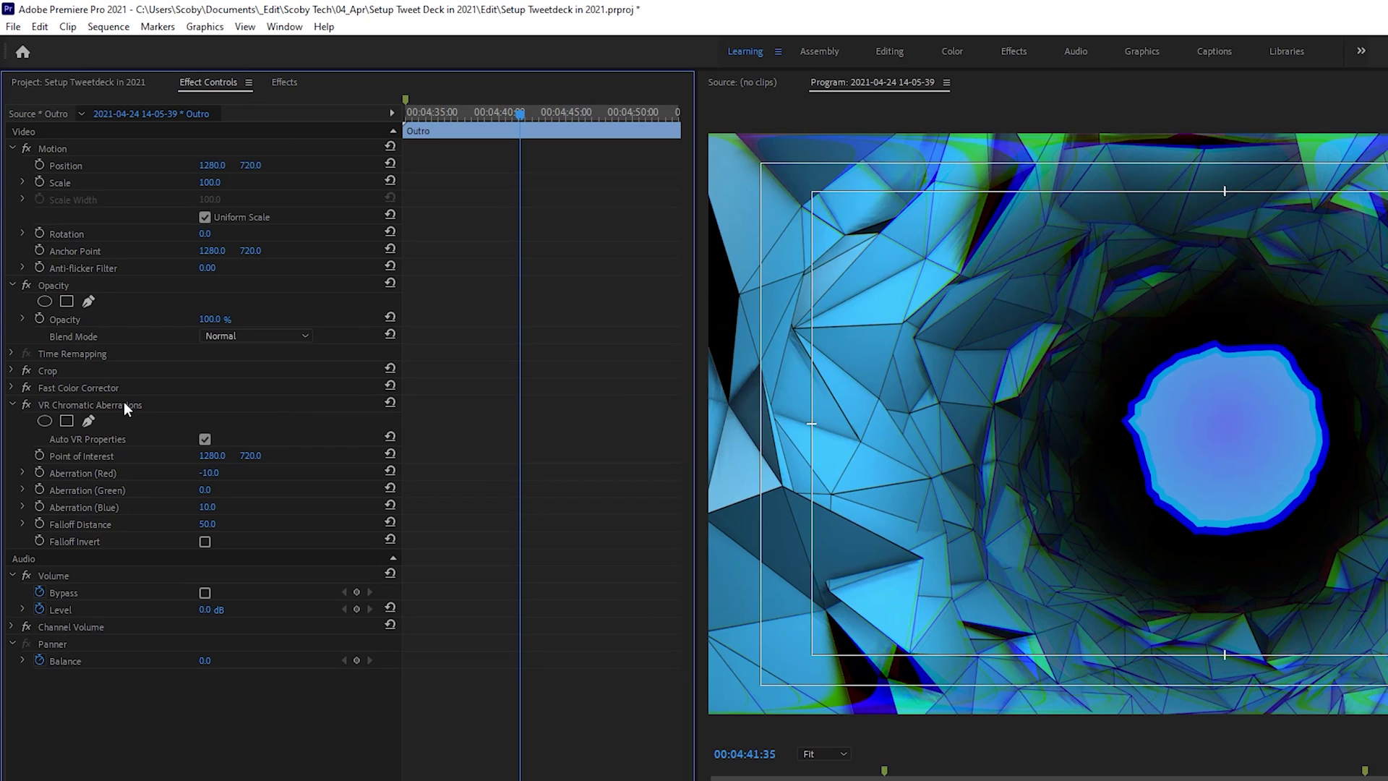
{"action": "left_click_drag", "start_coordinate": [124, 402], "coordinate": [114, 359]}
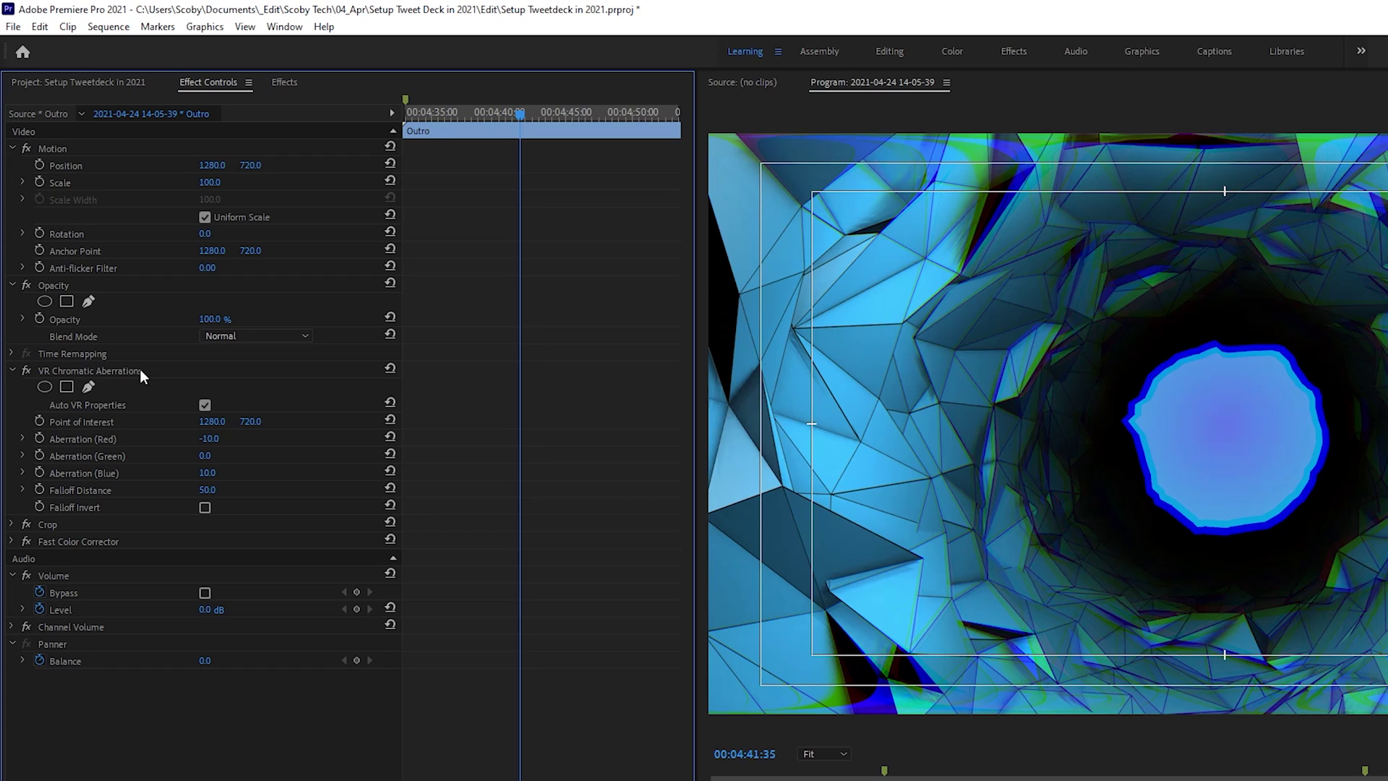
Disable Crop, then delete Fast Color Corrector and Crop, keeping only VR Chromatic Aberrations
{"action": "left_click", "coordinate": [78, 541]}
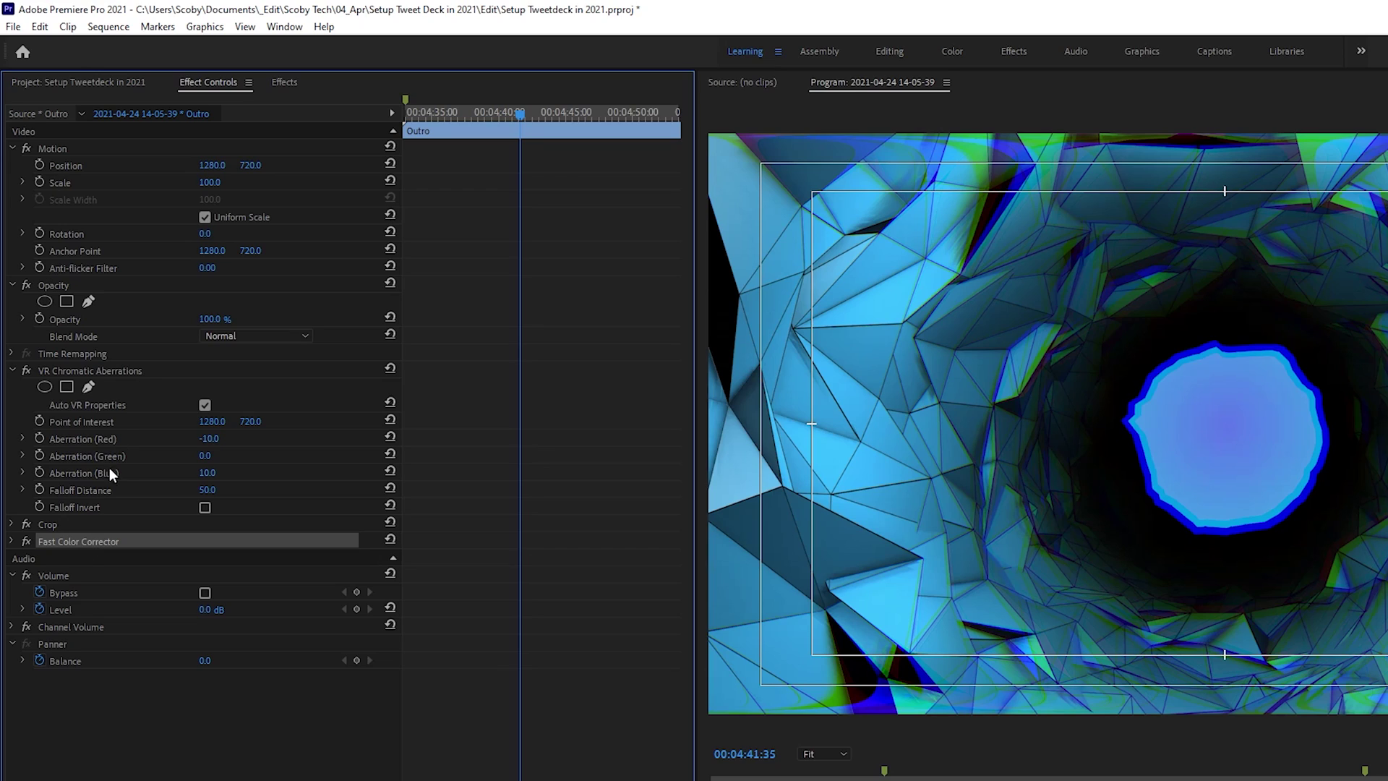
{"action": "left_click", "coordinate": [97, 372]}
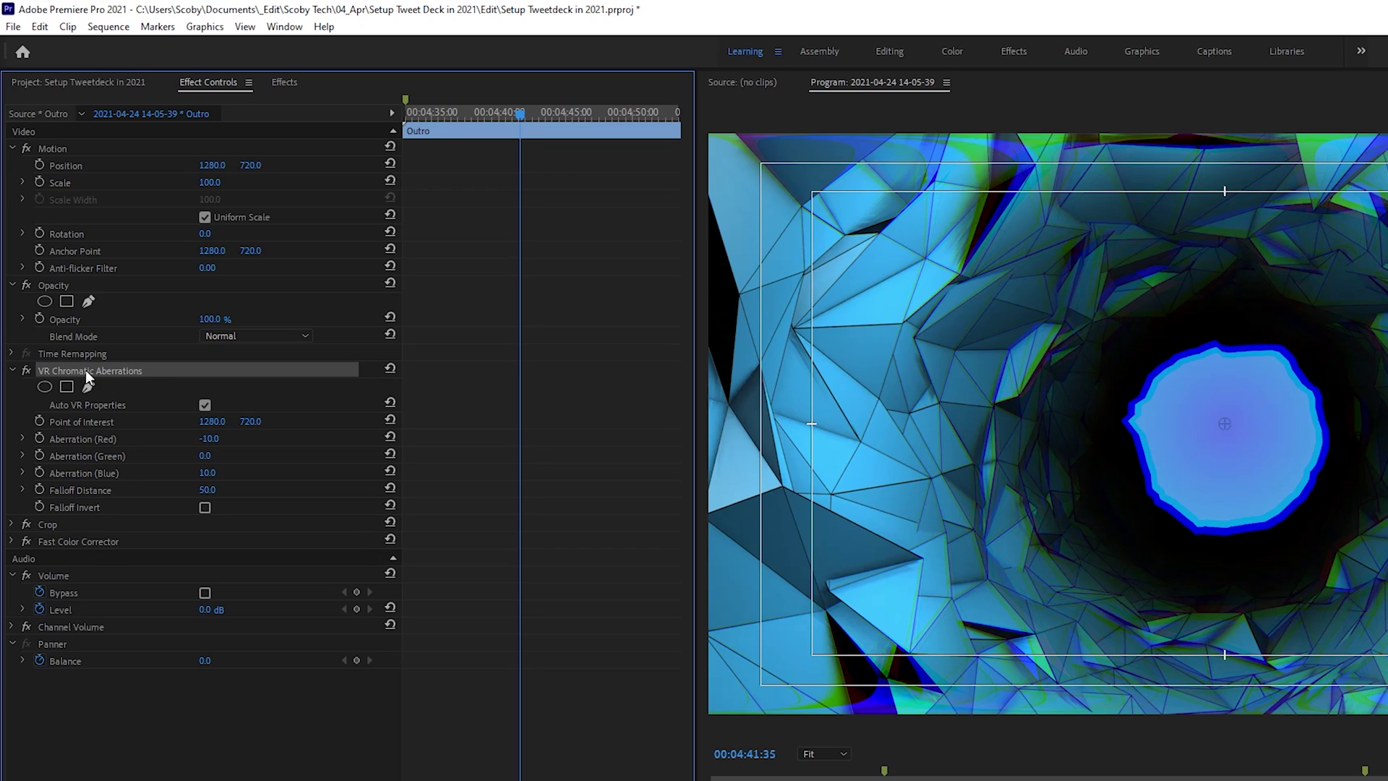
{"action": "left_click", "coordinate": [66, 525]}
{"action": "left_click", "coordinate": [80, 543]}
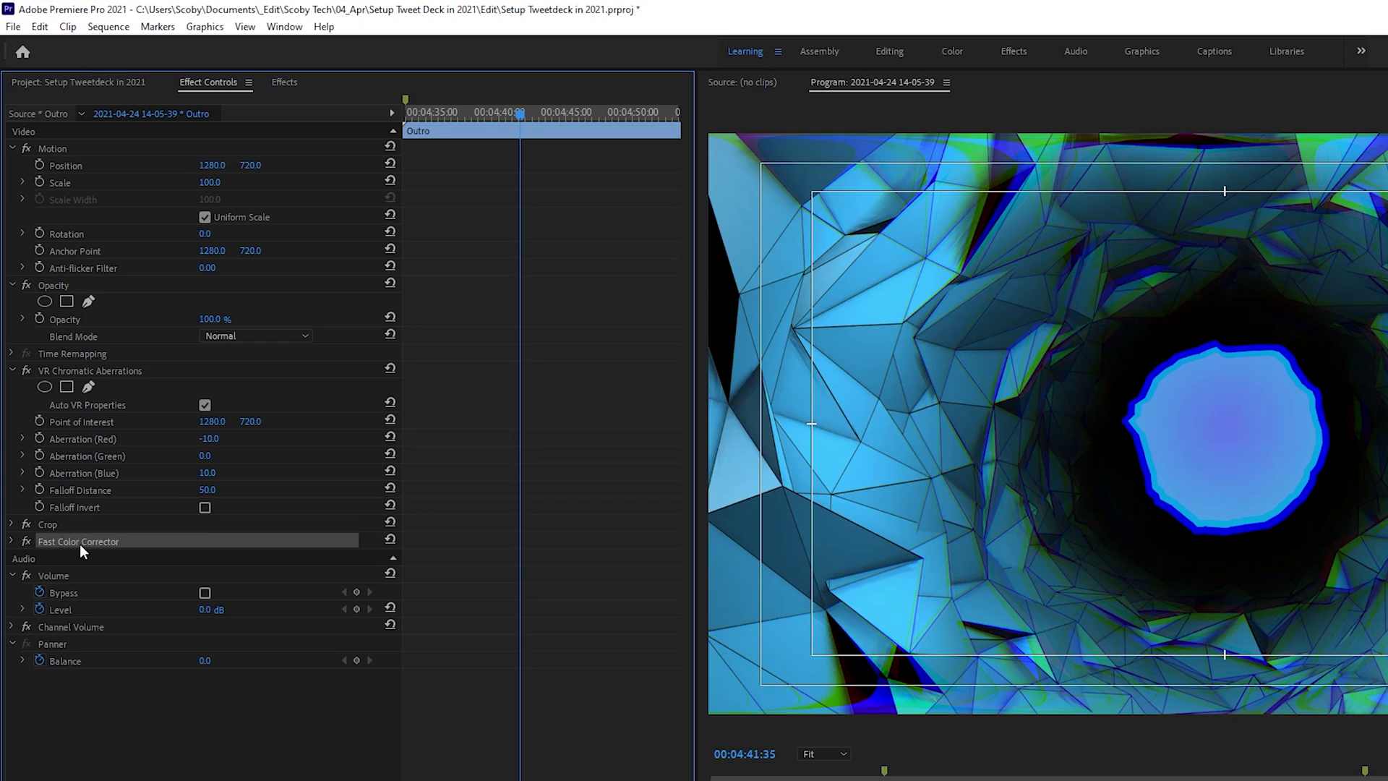
{"action": "left_click", "coordinate": [27, 526]}
{"action": "key", "text": "Delete"}
{"action": "left_click", "coordinate": [60, 521]}
{"action": "key", "text": "Delete"}
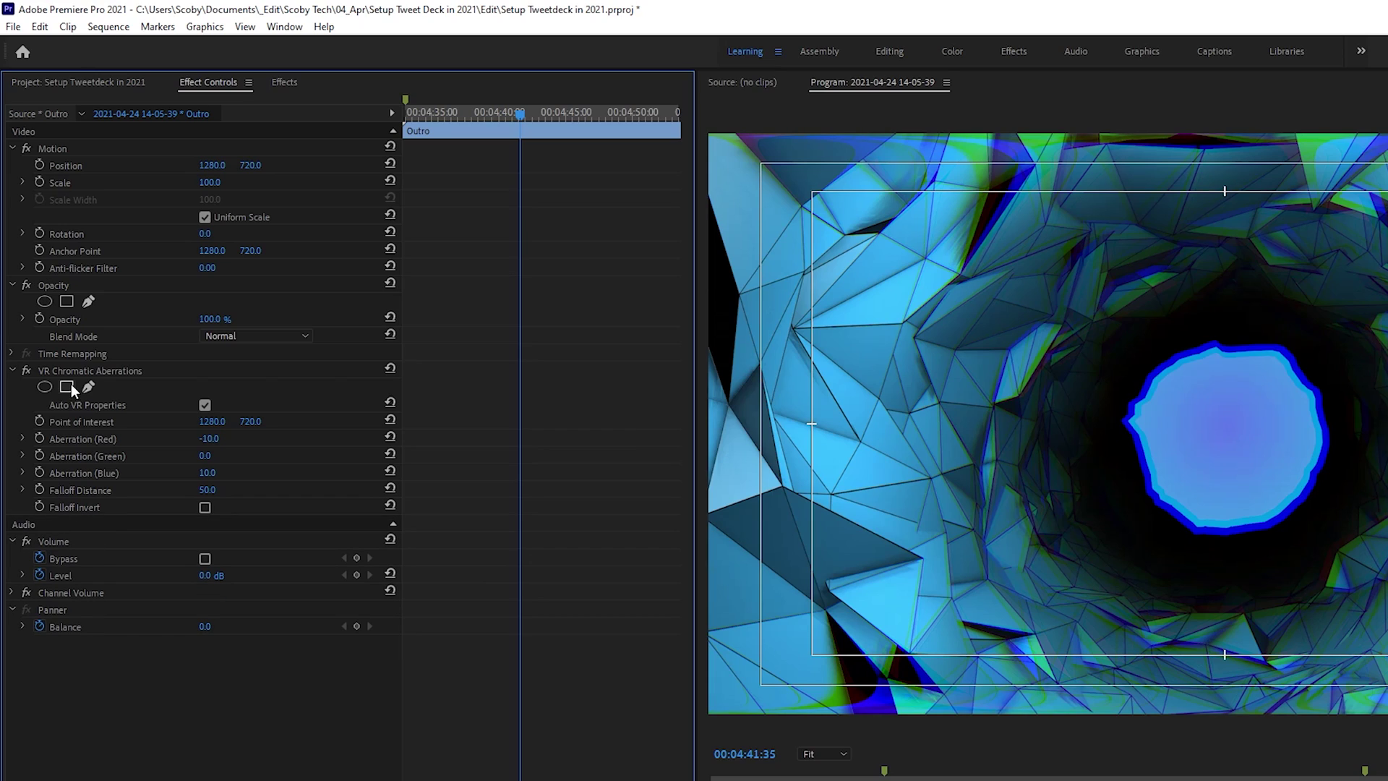
{"action": "left_click", "coordinate": [126, 371]}
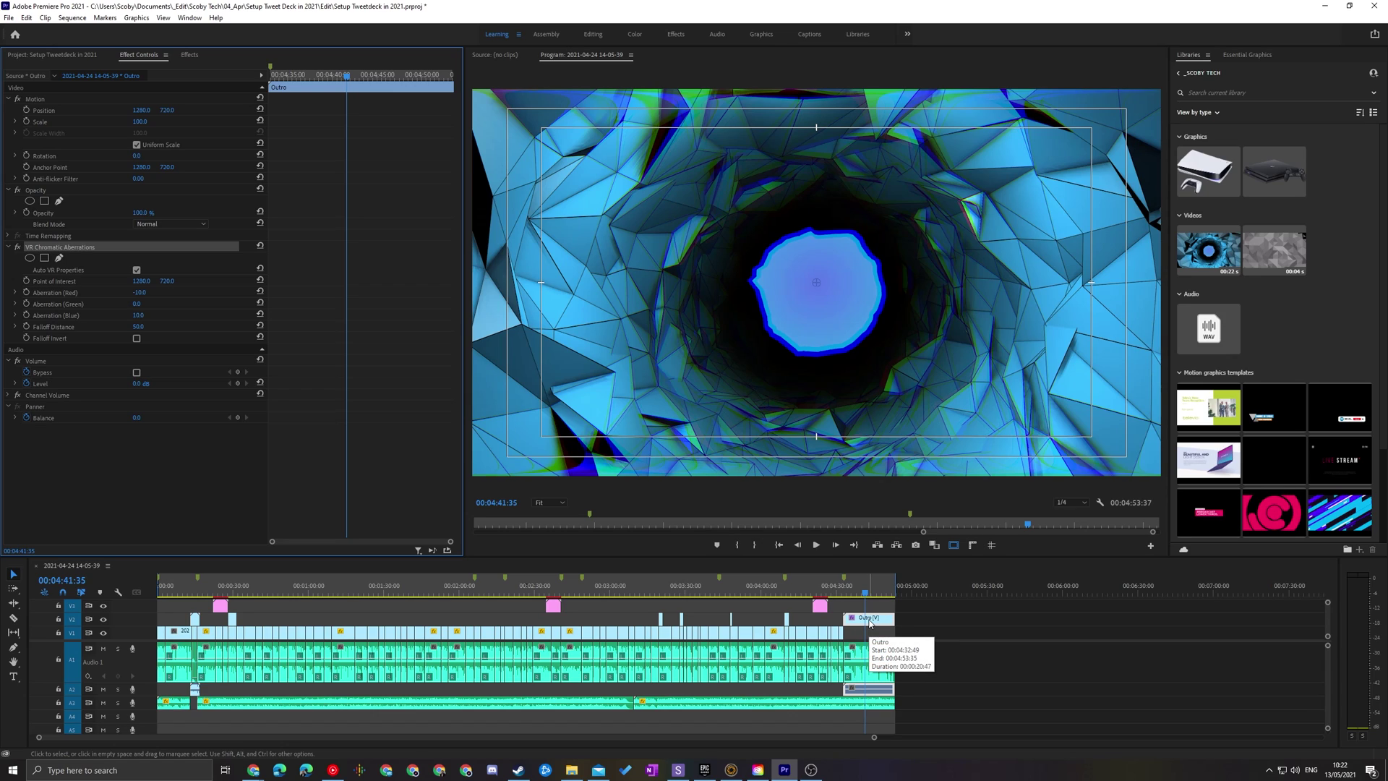
Create a default Adjustment Layer in the Project panel and drag it onto V3 above the Outro
{"action": "left_click", "coordinate": [68, 55]}
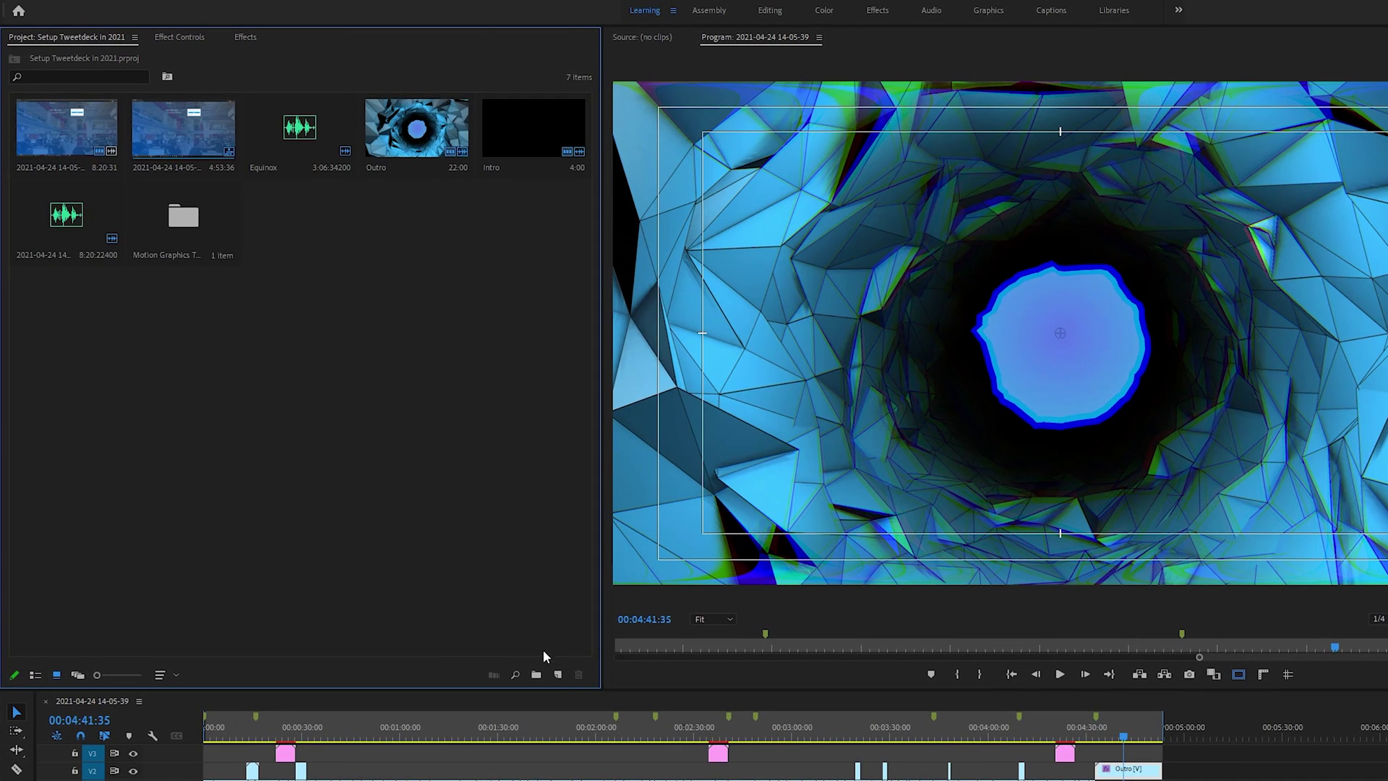
{"action": "left_click", "coordinate": [557, 674]}
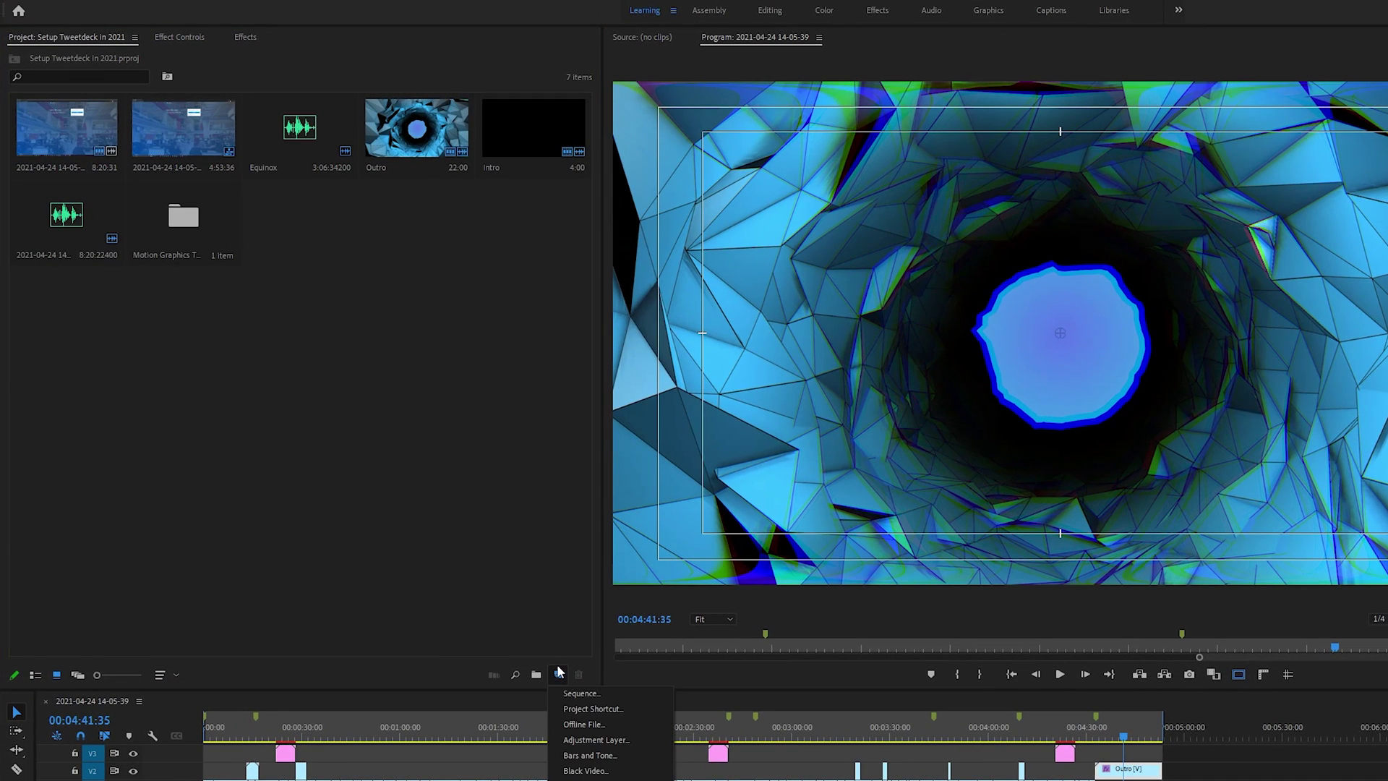
{"action": "left_click", "coordinate": [600, 740]}
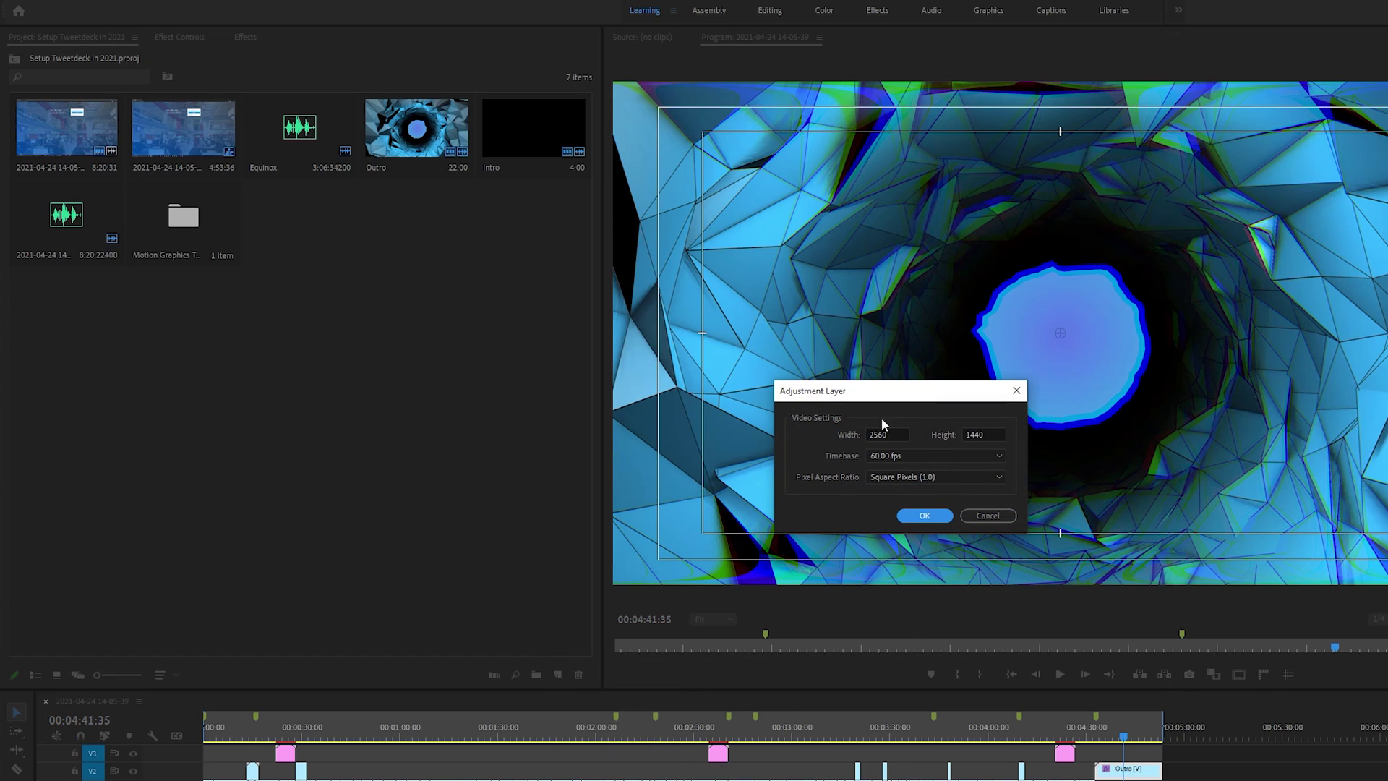
{"action": "left_click", "coordinate": [922, 516]}
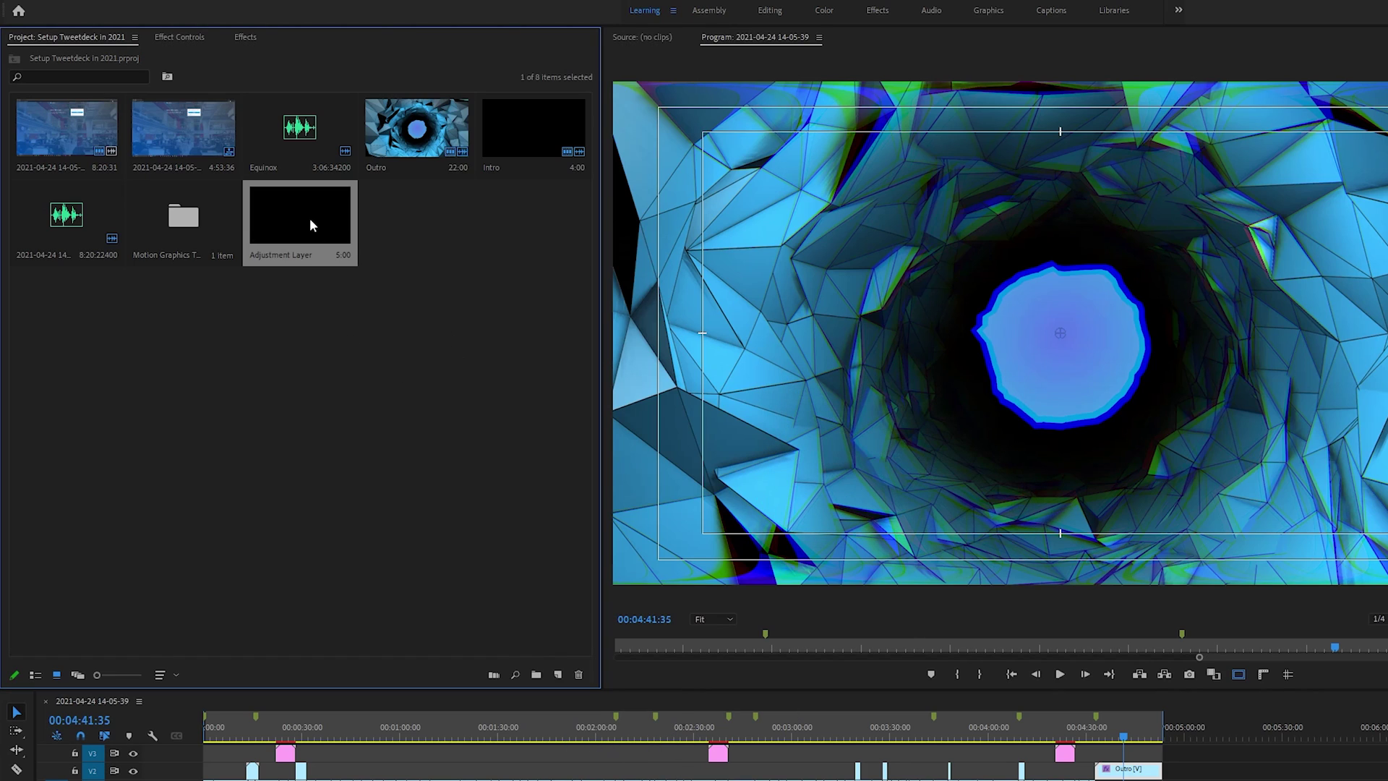
{"action": "left_click_drag", "start_coordinate": [287, 210], "coordinate": [1109, 754]}
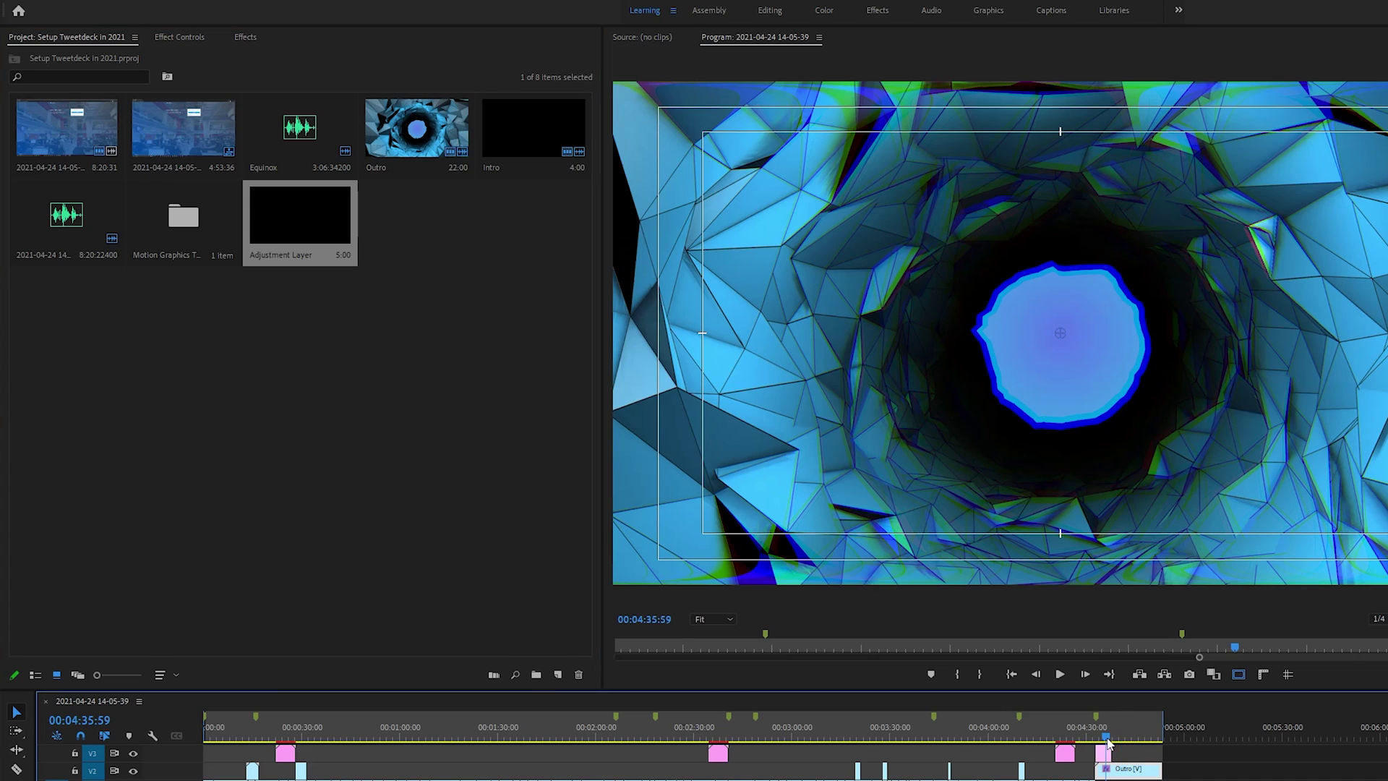
Zoom the timeline in and stretch the Adjustment Layer to 00:04:32:49–00:04:53:35, matching the Outro
{"action": "key", "text": "="}
{"action": "key", "text": "="}
{"action": "key", "text": "="}
{"action": "key", "text": "="}
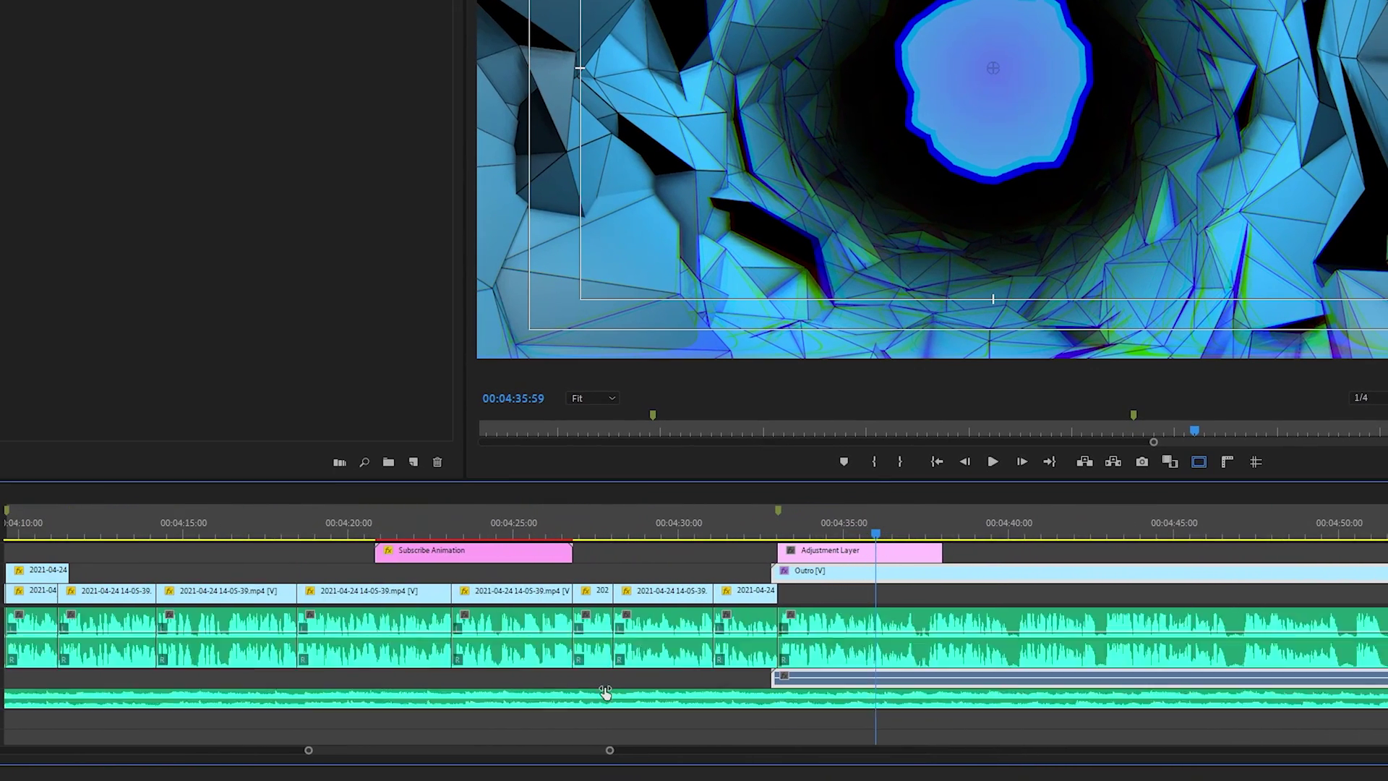
{"action": "left_click_drag", "start_coordinate": [782, 550], "coordinate": [772, 550]}
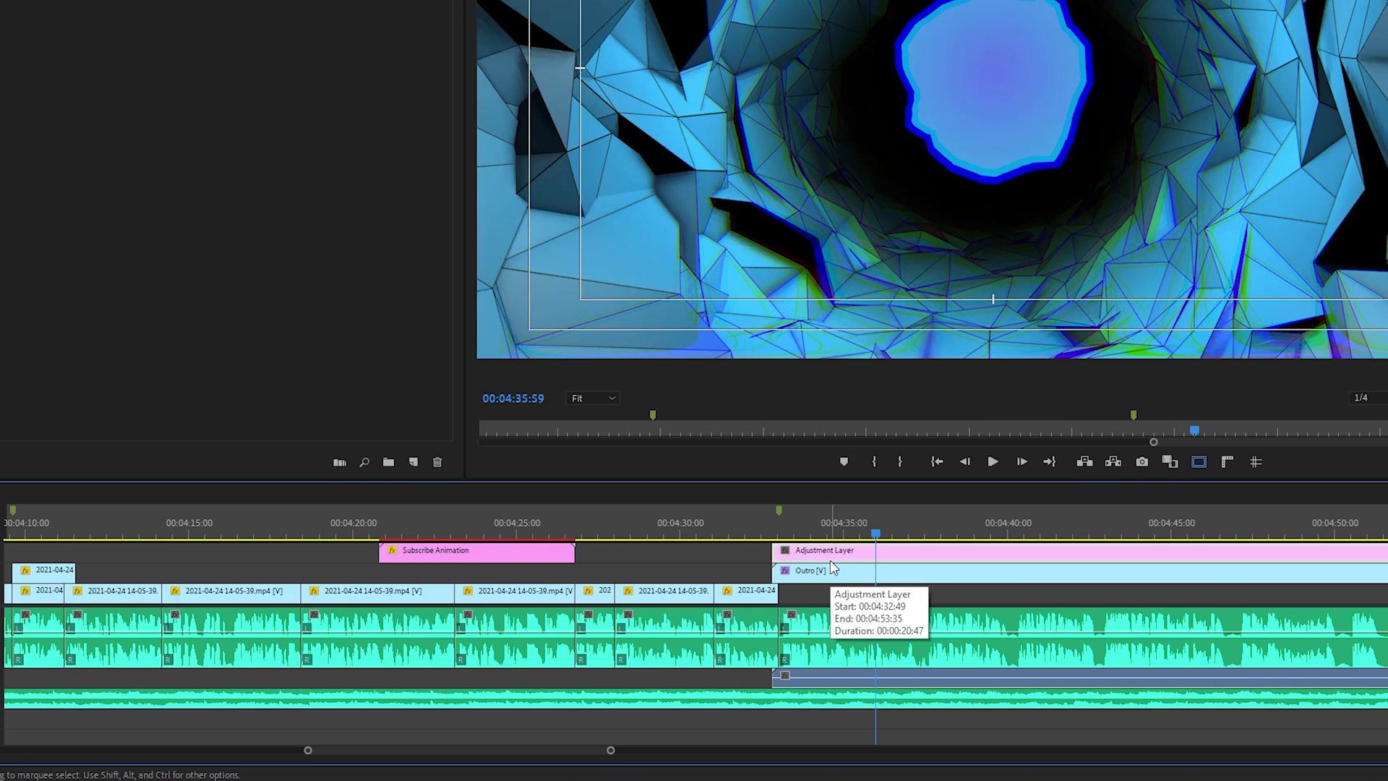
{"action": "left_click", "coordinate": [813, 573]}
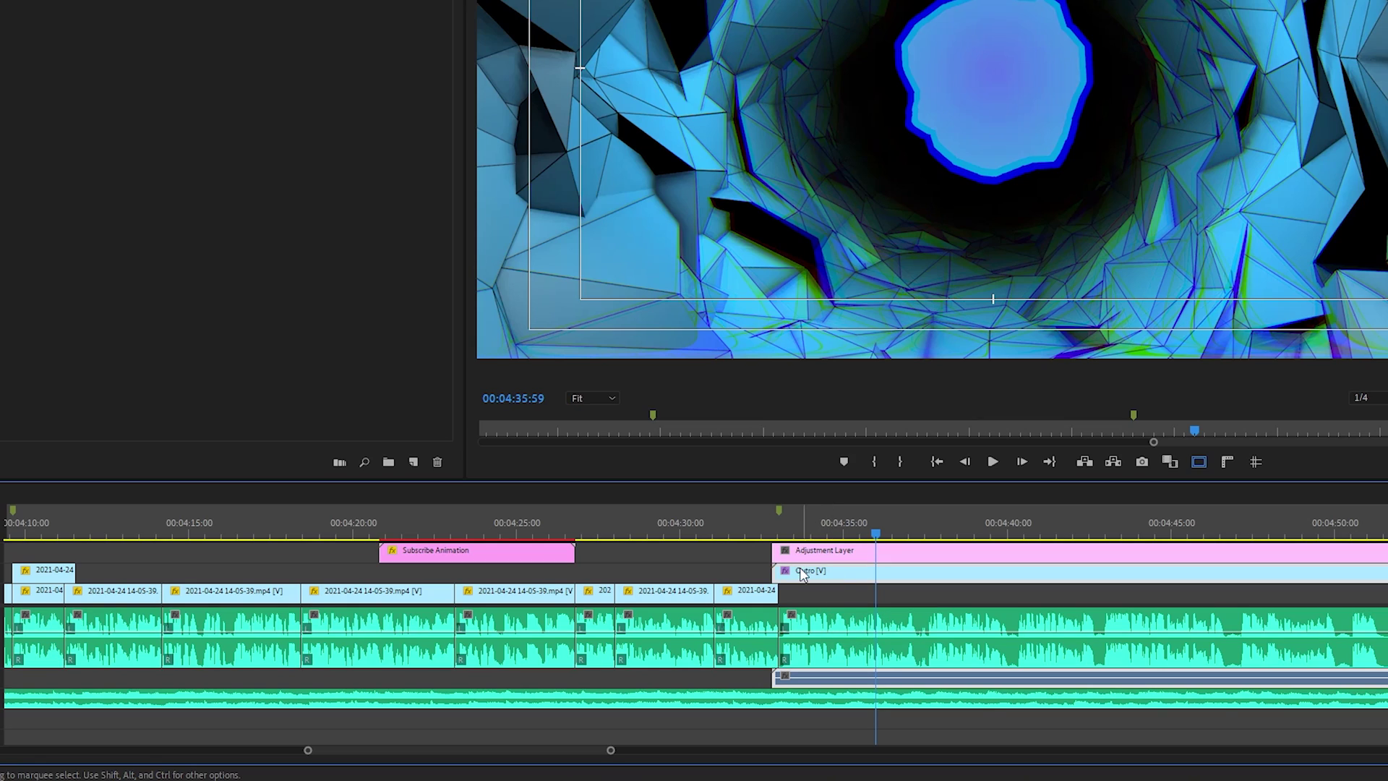
{"action": "left_click", "coordinate": [818, 547]}
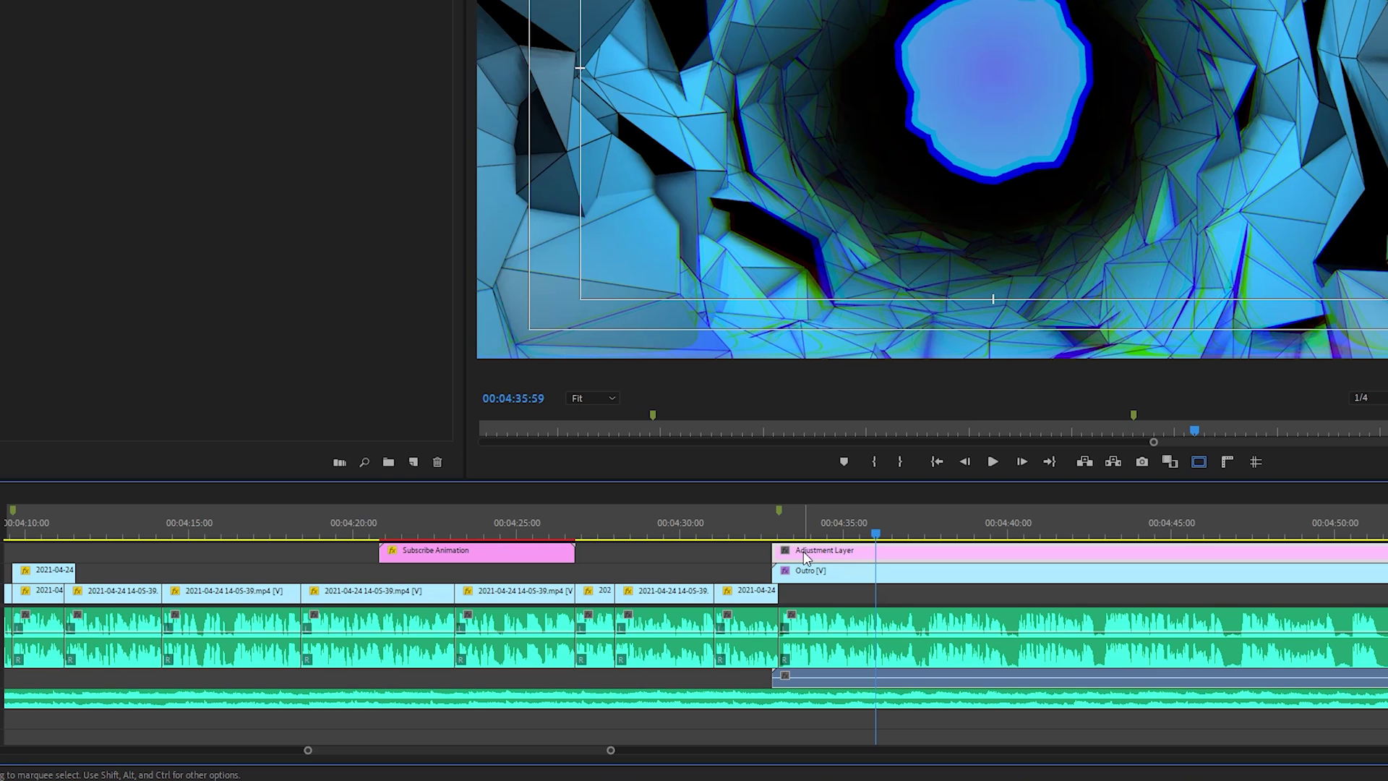
{"action": "left_click", "coordinate": [818, 574]}
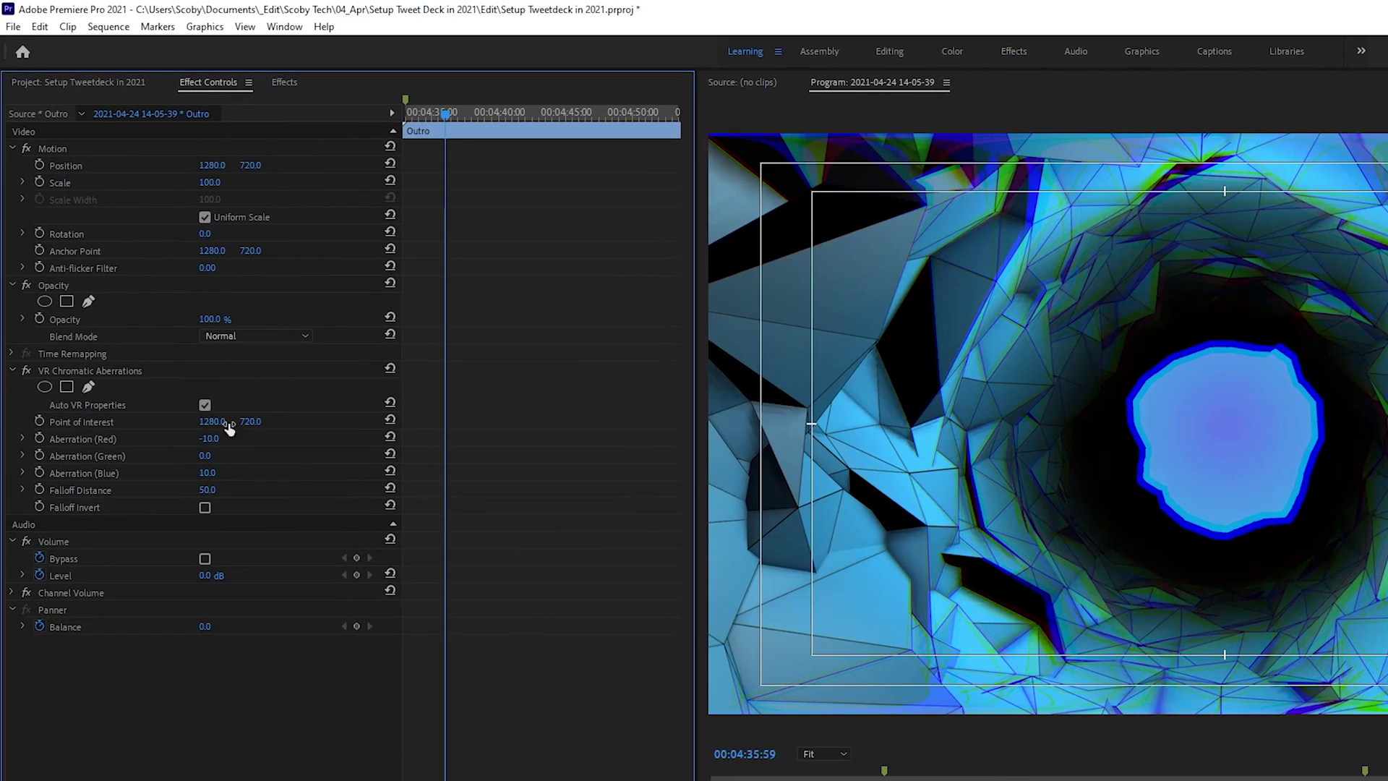
Select the Outro's VR Chromatic Aberrations effect and delete it from the clip
{"action": "left_click", "coordinate": [135, 370]}
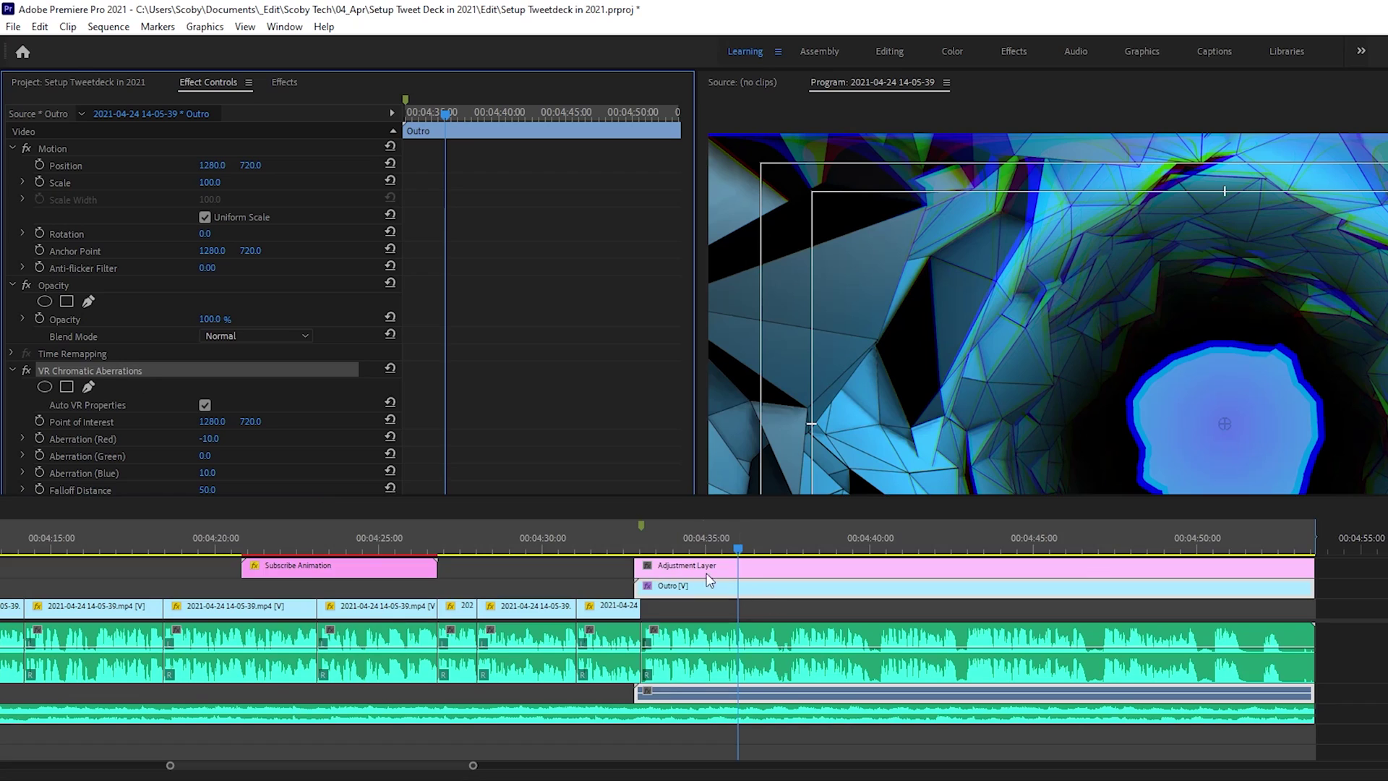
{"action": "left_click", "coordinate": [677, 569]}
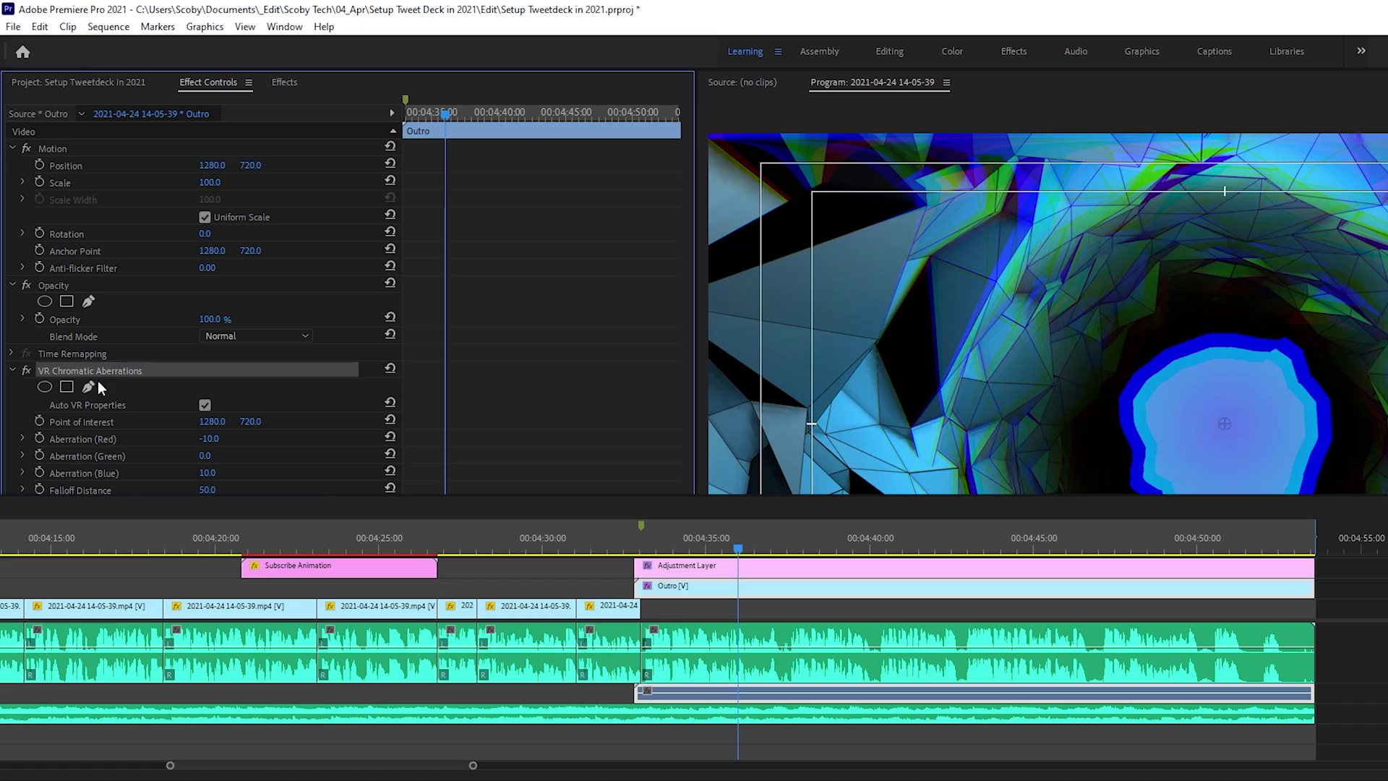
{"action": "key", "text": "Delete"}
{"action": "left_click", "coordinate": [678, 566]}
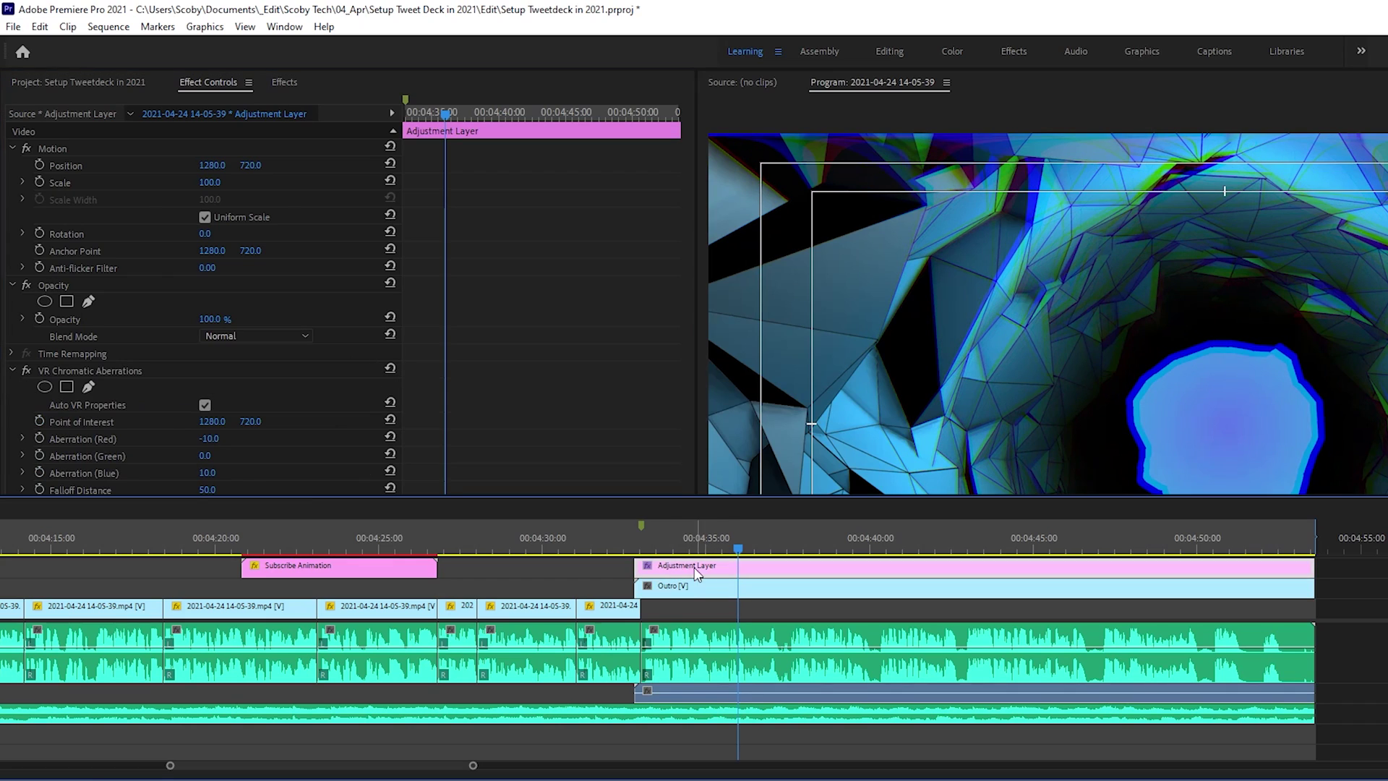